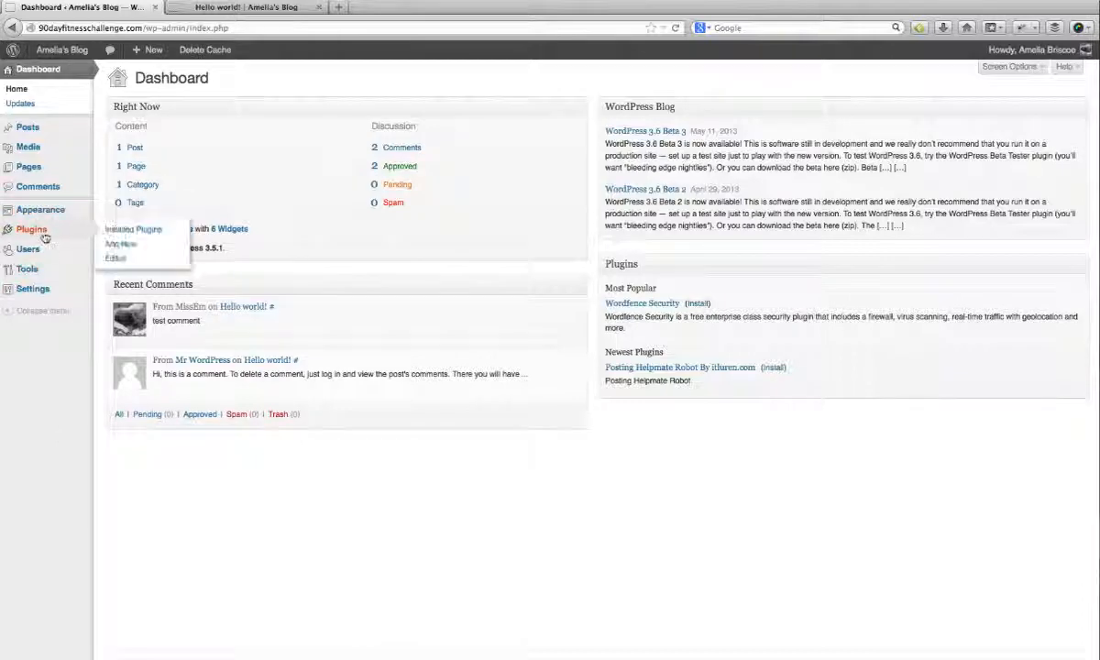
- Go from Installed Plugins to the Add New page and focus the plugin search field
left_click(151, 232)
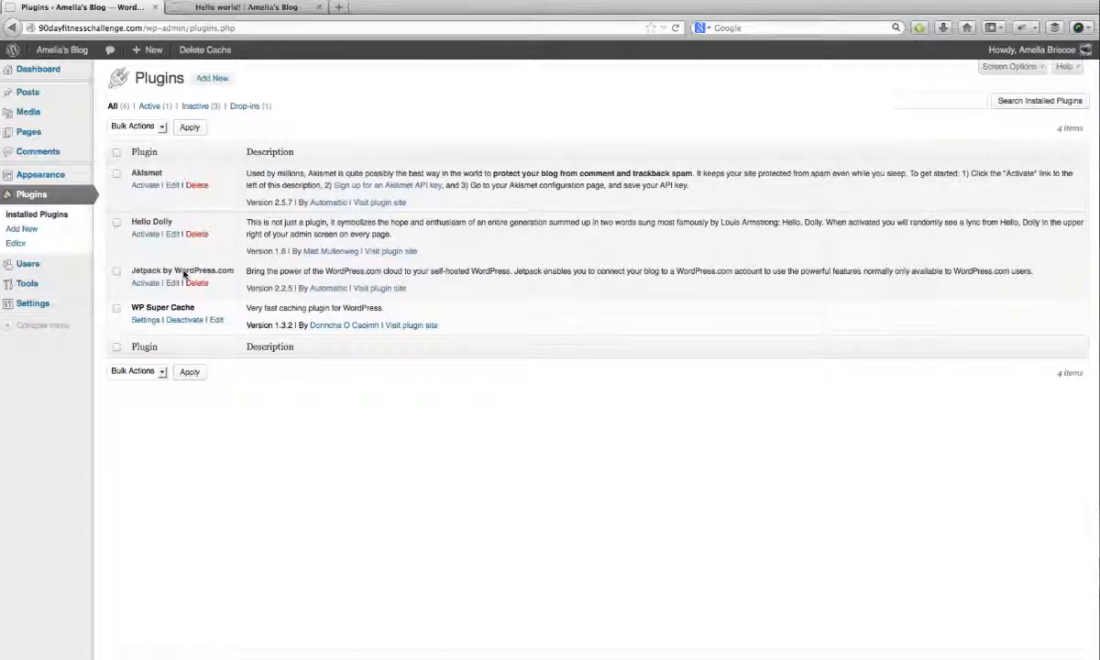
left_click(212, 78)
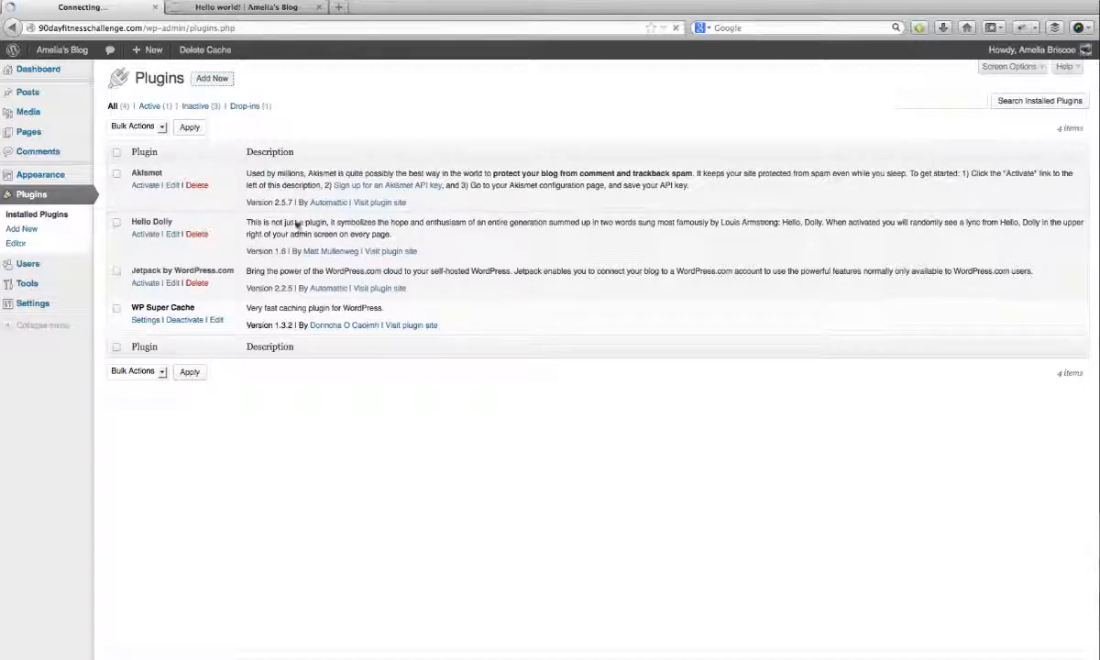
left_click(183, 178)
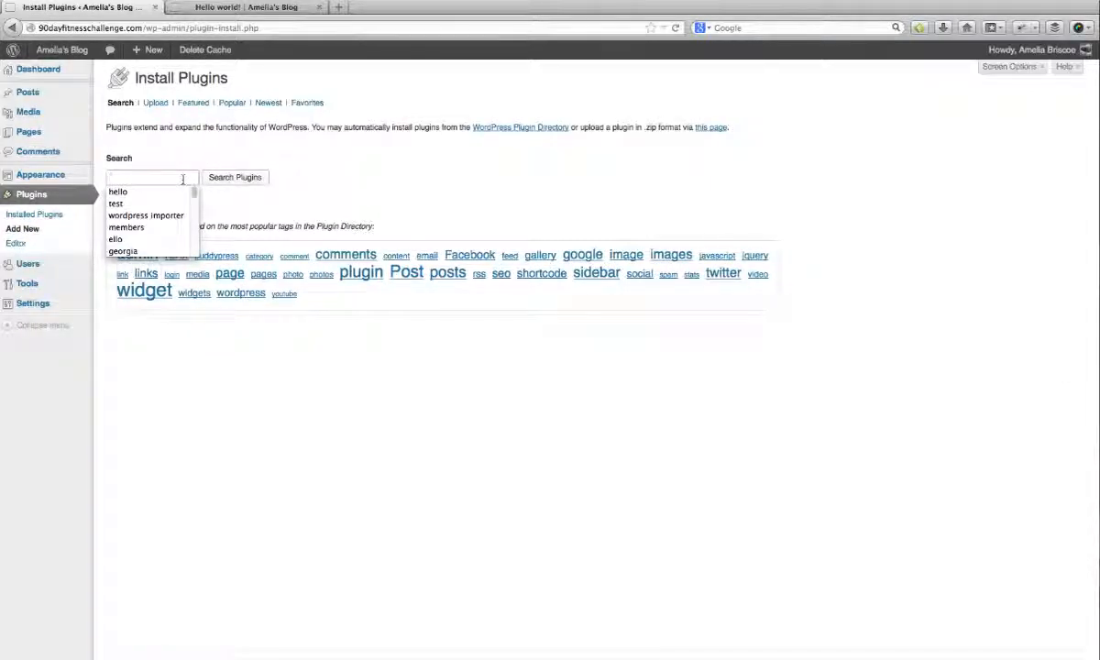
- Search the plugin directory for 'jetpack', cancel the install prompt, and return to Installed Plugins
type("jetpack")
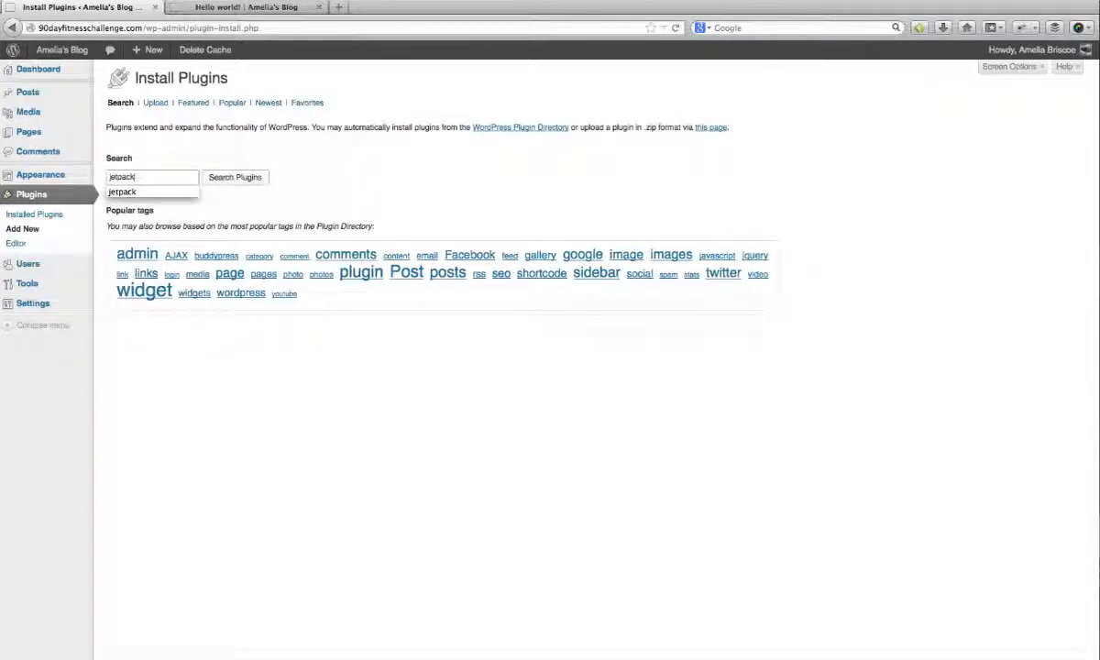
key("Return")
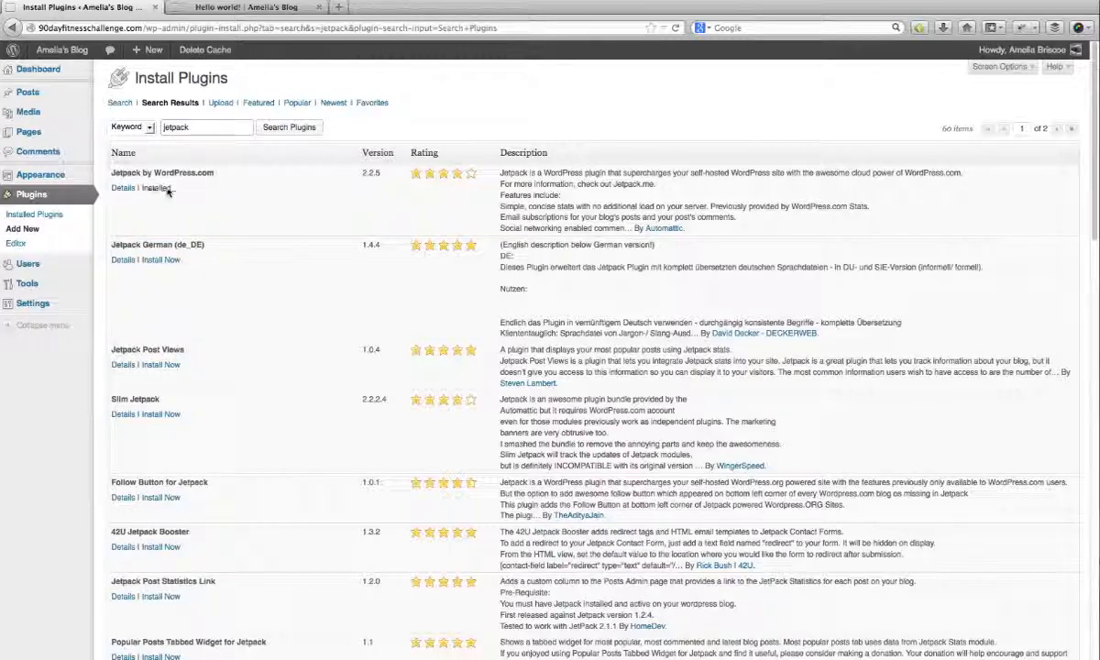
left_click(163, 262)
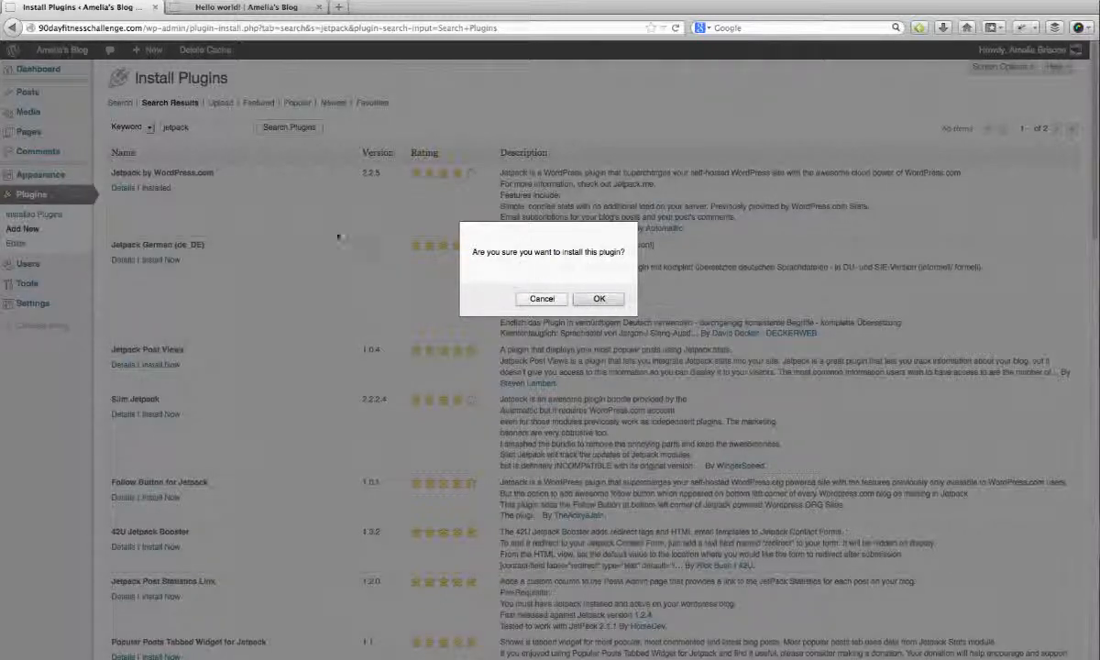
left_click(538, 298)
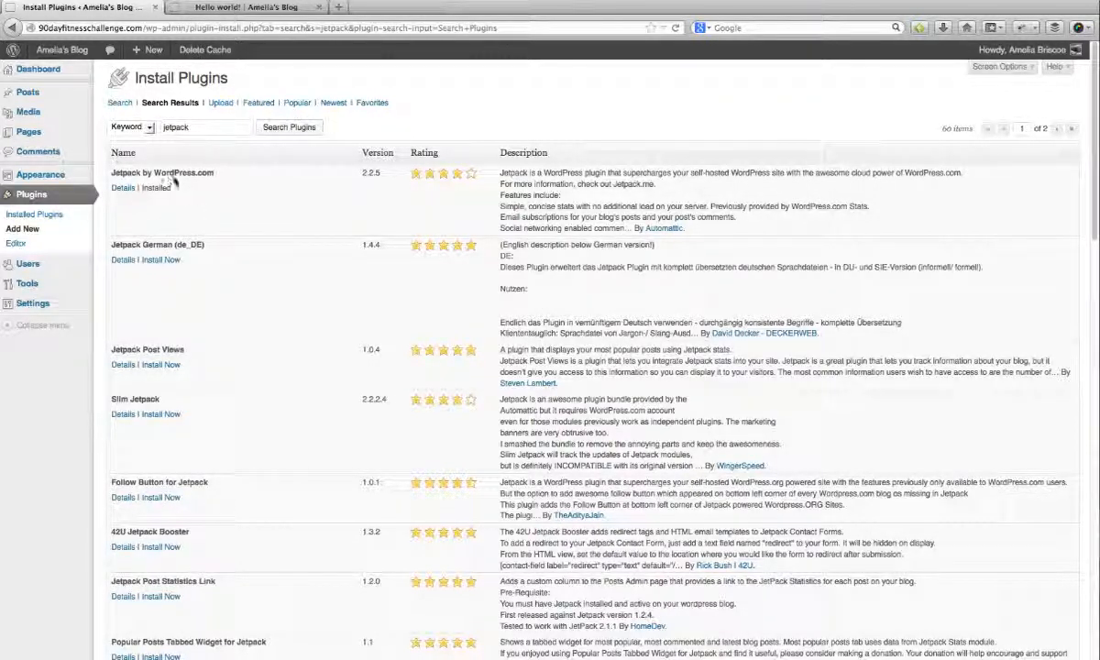
left_click(45, 217)
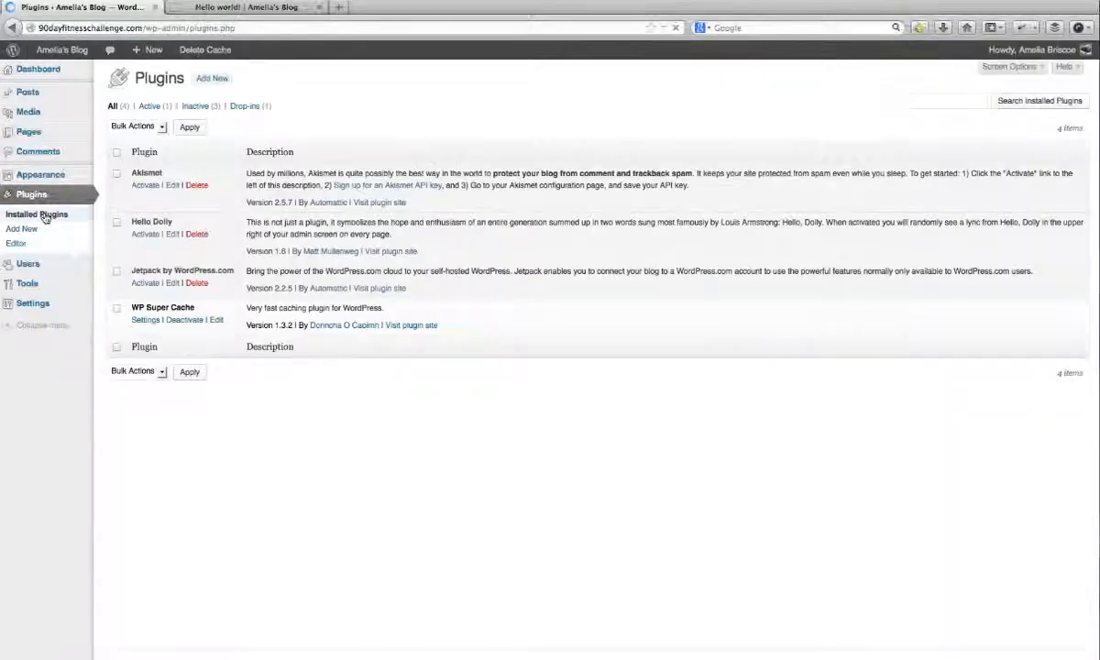
- Activate Jetpack by WordPress.com and begin connecting it to WordPress.com
left_click(147, 283)
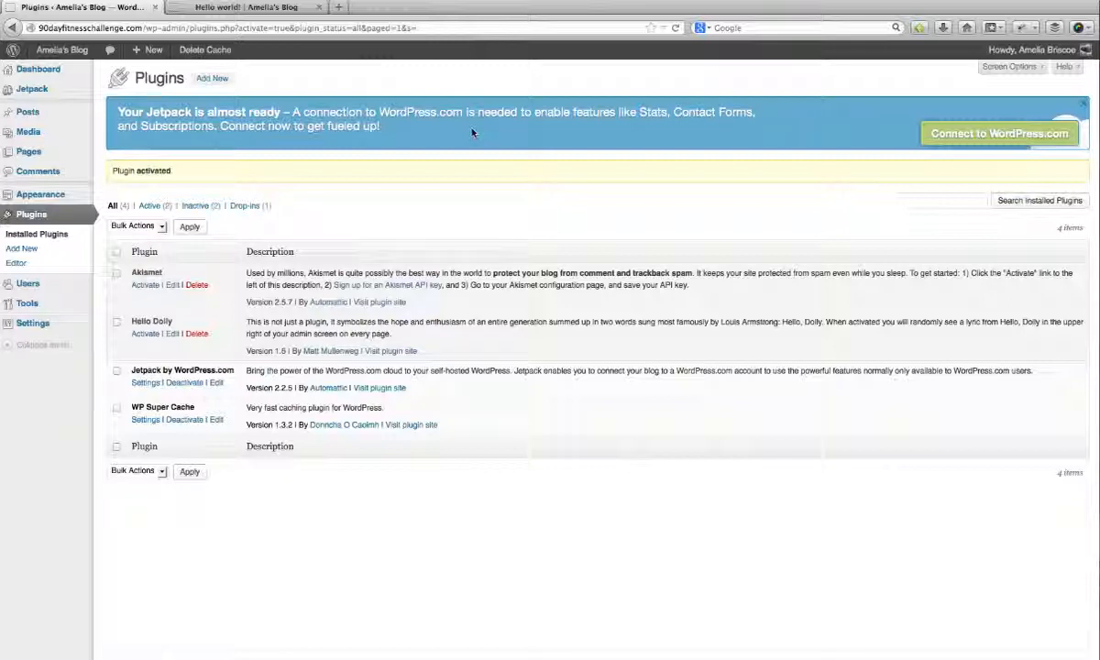
left_click(977, 136)
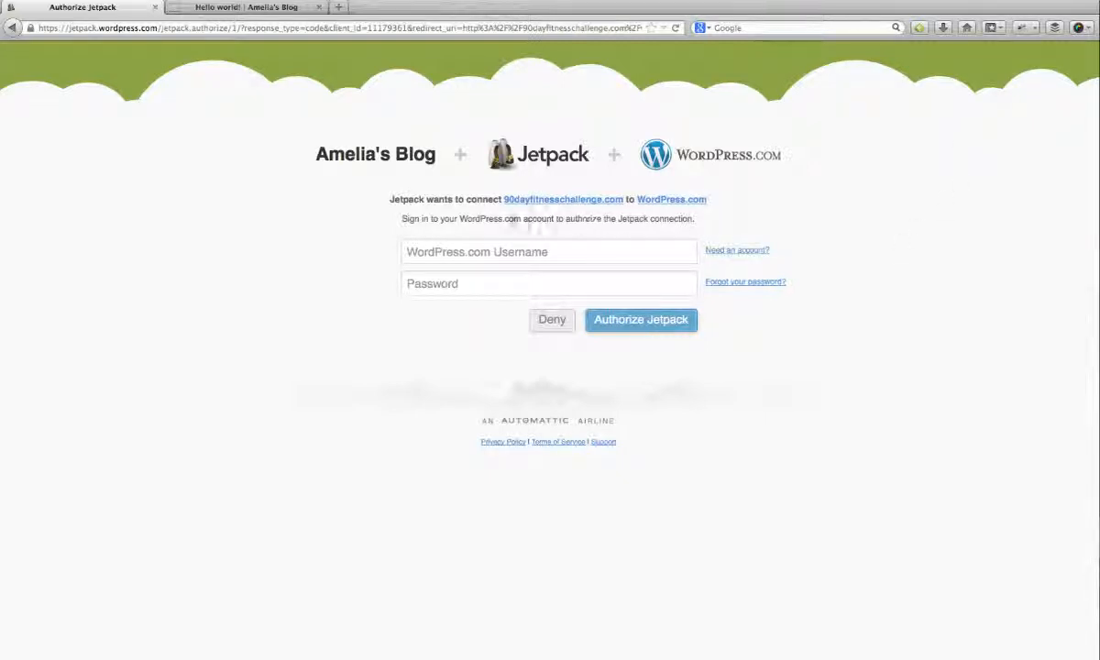
- Sign in with the WordPress.com username and password and authorize Jetpack for the blog
left_click(566, 254)
type("Mi")
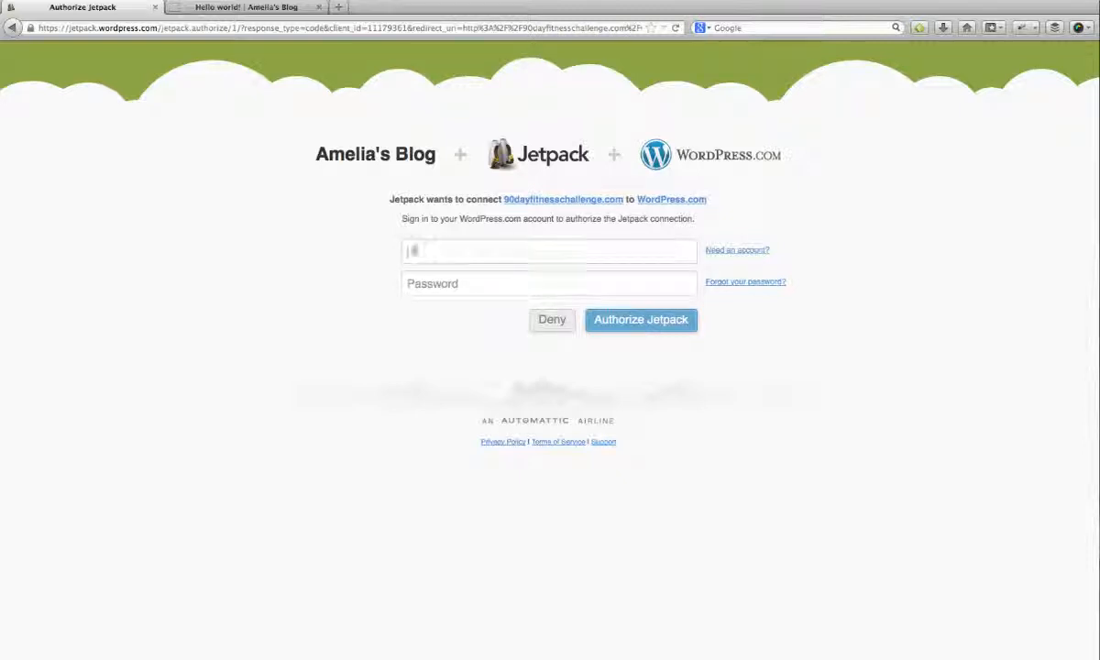
type("ssAmeliaSmith")
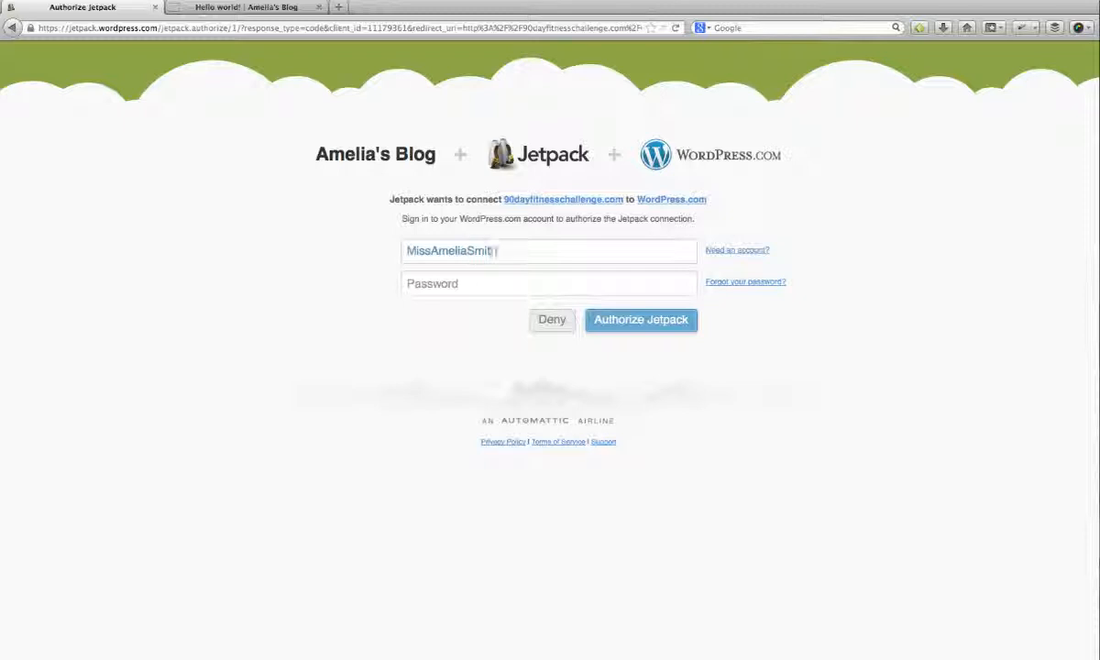
key("Tab")
type("•••")
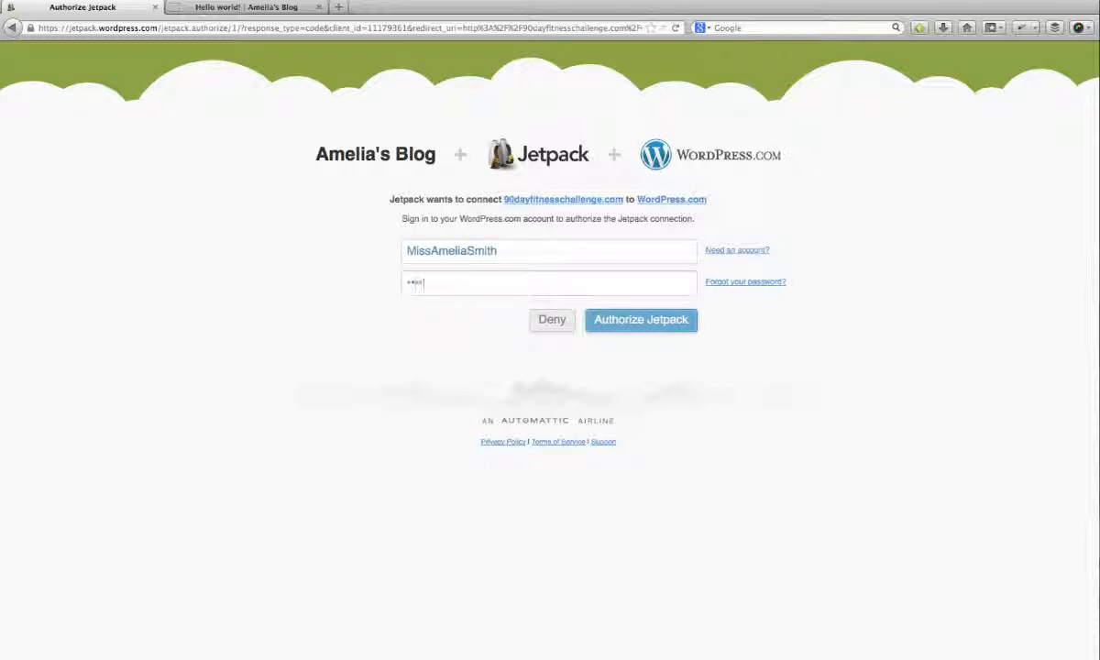
type("•••")
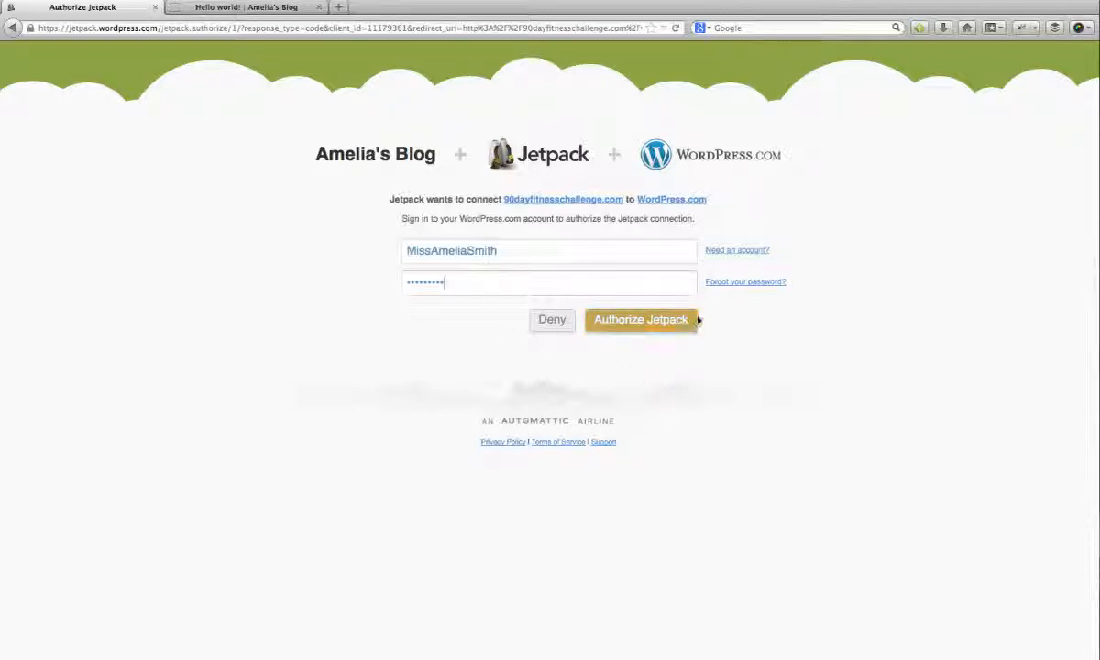
left_click(648, 321)
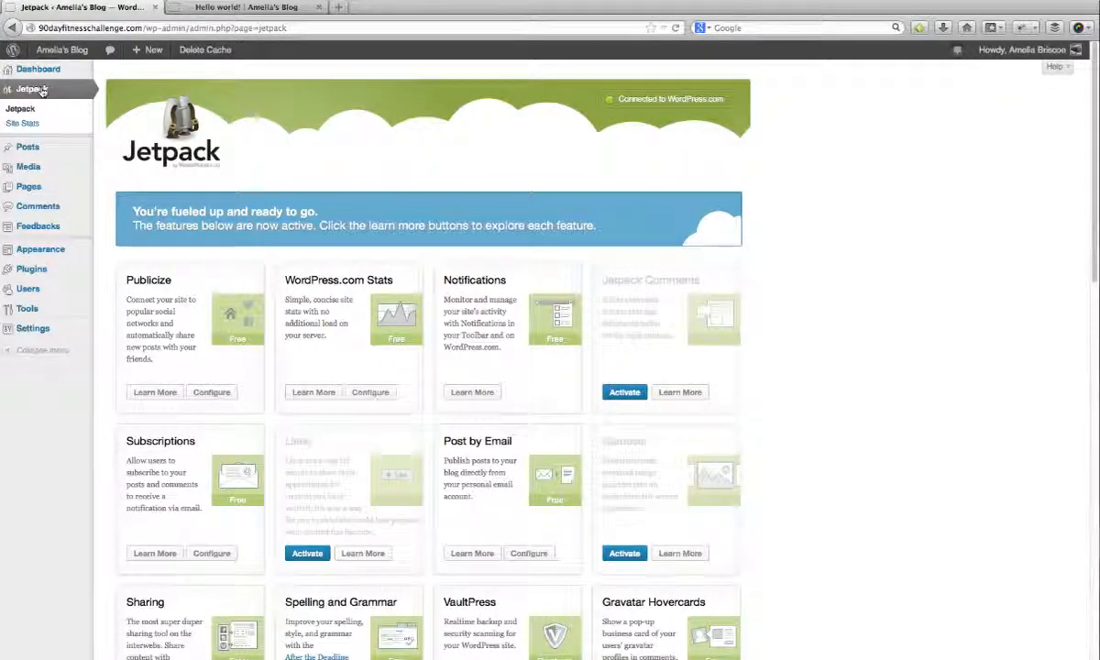
- From the Jetpack feature grid, open Configure on the Publicize card
left_click(41, 90)
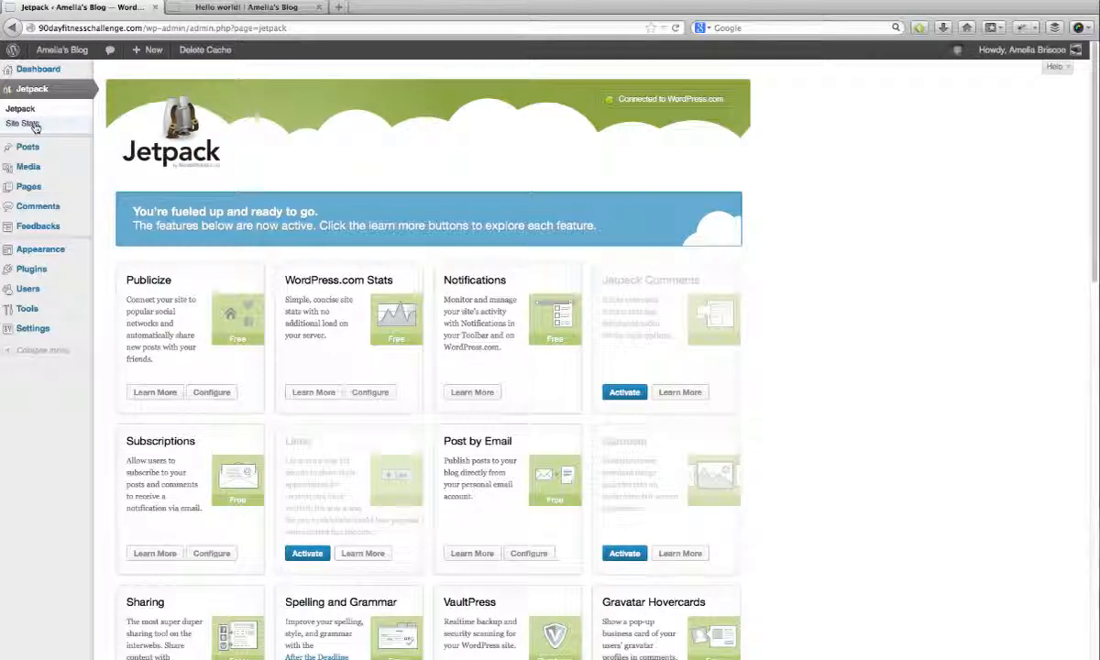
scroll(878, 303, "down", 2)
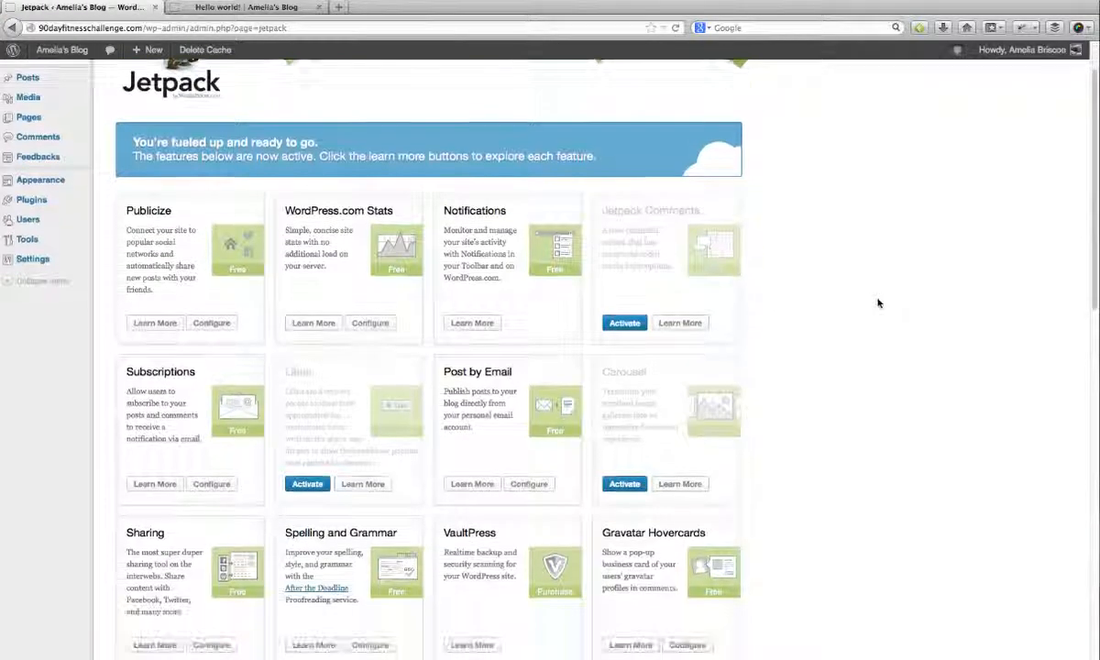
scroll(877, 303, "up", 1)
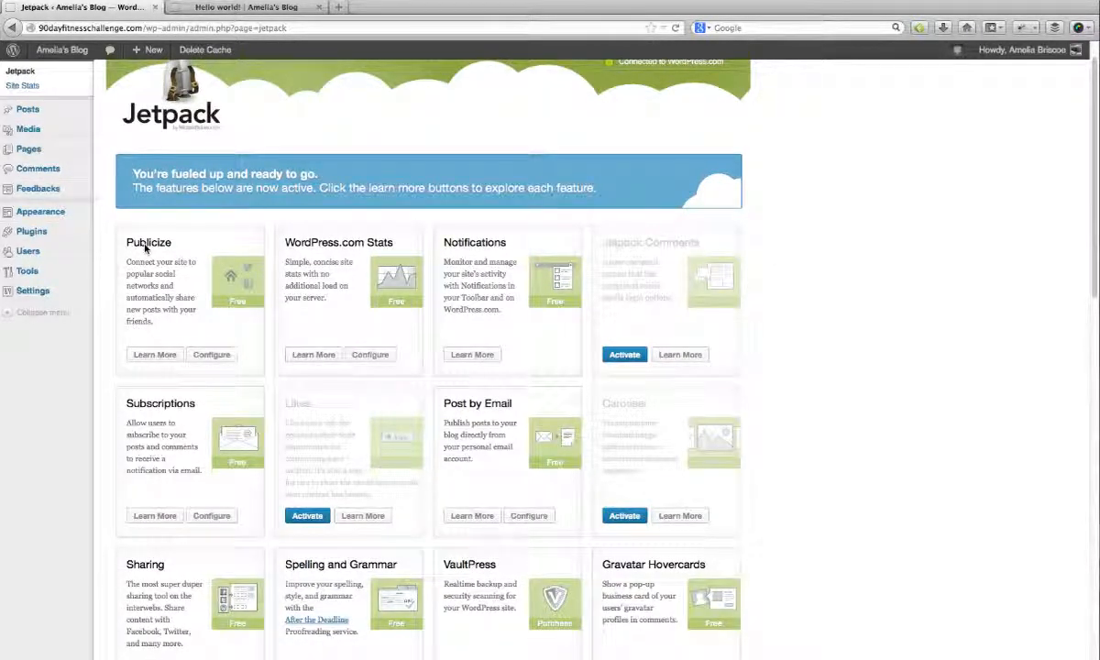
left_click(212, 355)
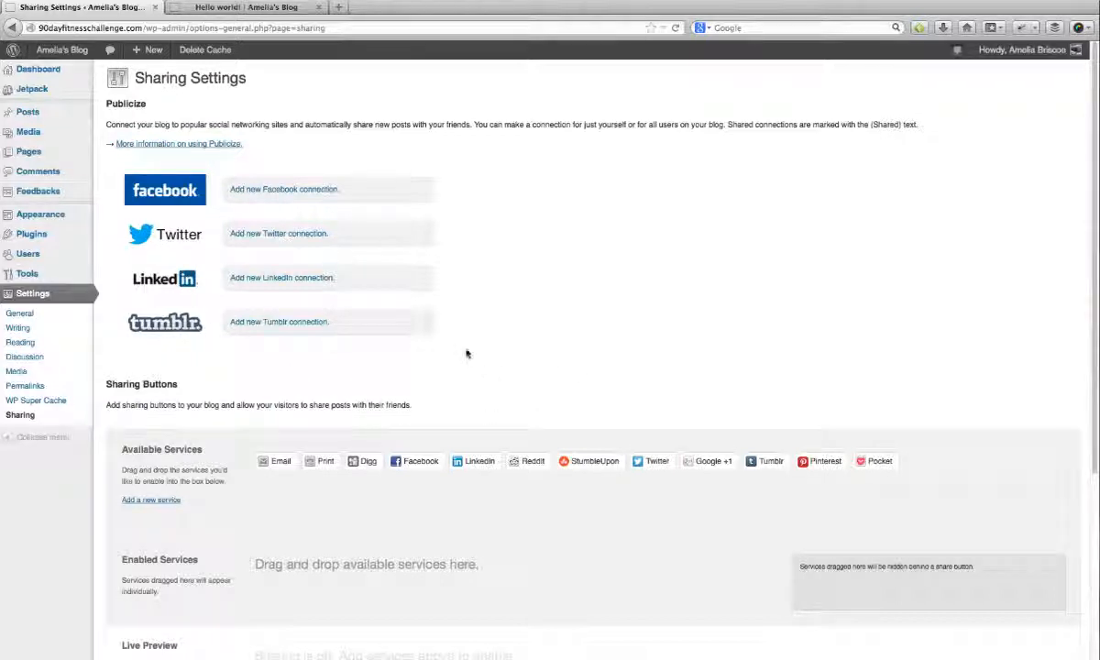
- Drag Facebook, Google +1 and Twitter into Enabled Services as sharing buttons
scroll(495, 339, "down", 5)
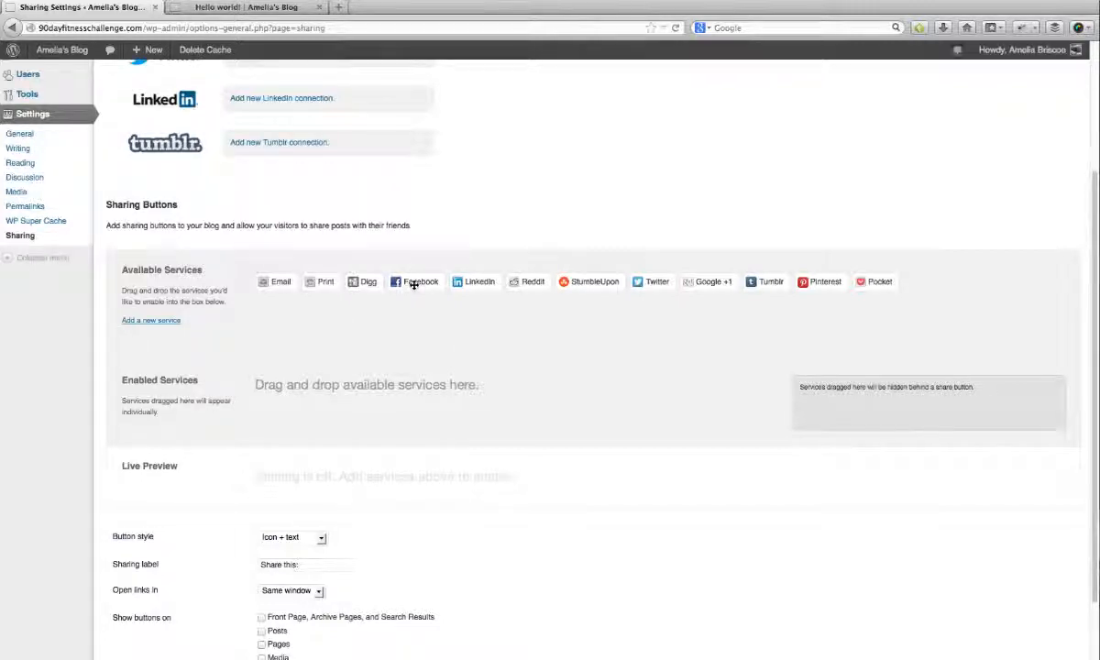
left_click_drag(414, 284, 311, 389)
mouse_move(292, 406)
left_mouse_down()
mouse_move(276, 412)
mouse_move(299, 410)
mouse_move(299, 419)
mouse_move(284, 418)
left_mouse_up()
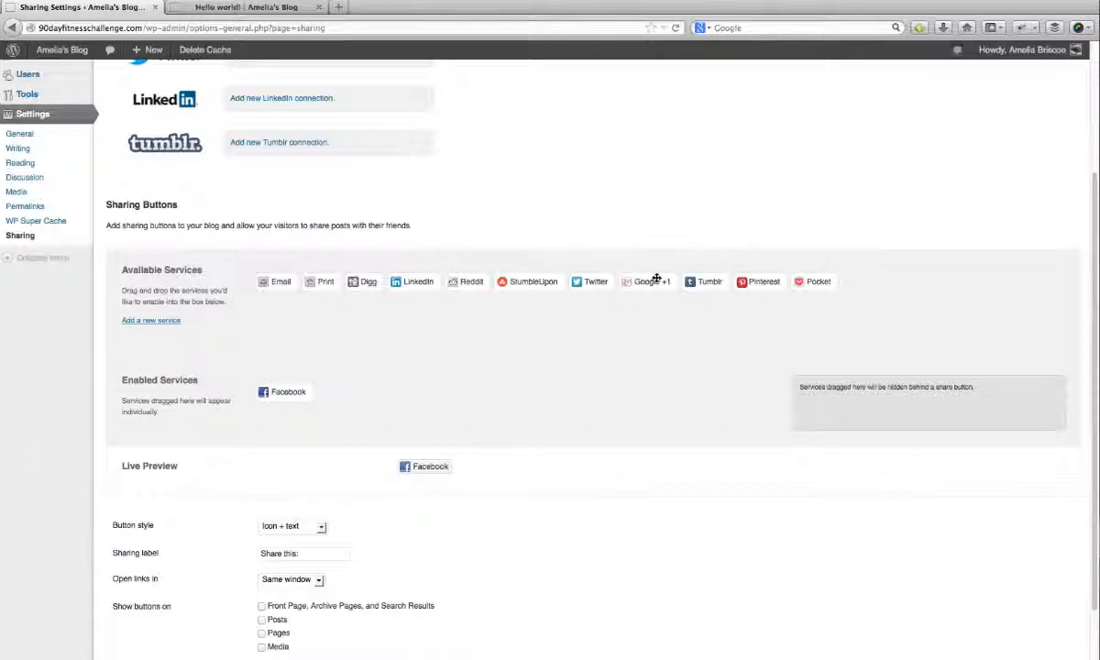
left_click_drag(653, 280, 379, 397)
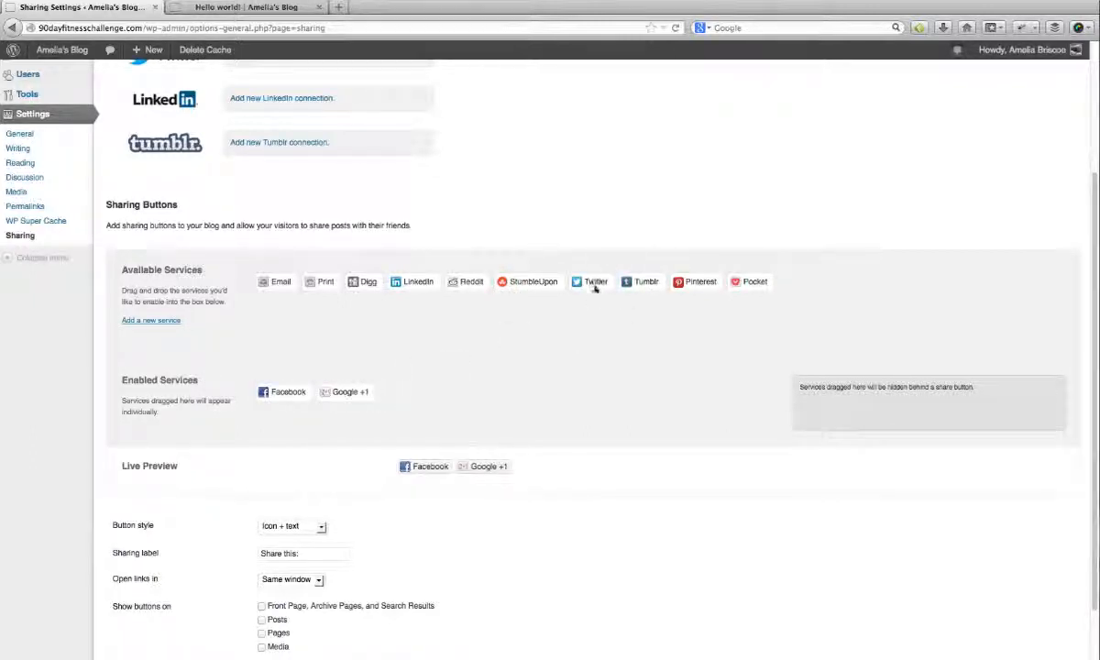
left_click_drag(594, 286, 412, 394)
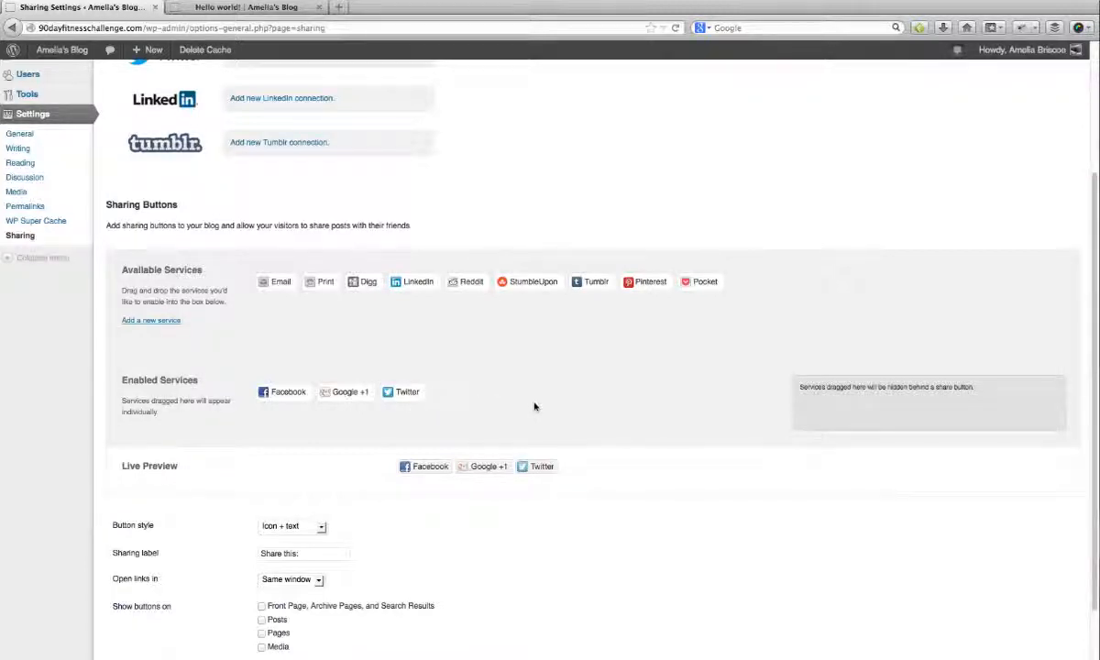
scroll(383, 466, "down", 3)
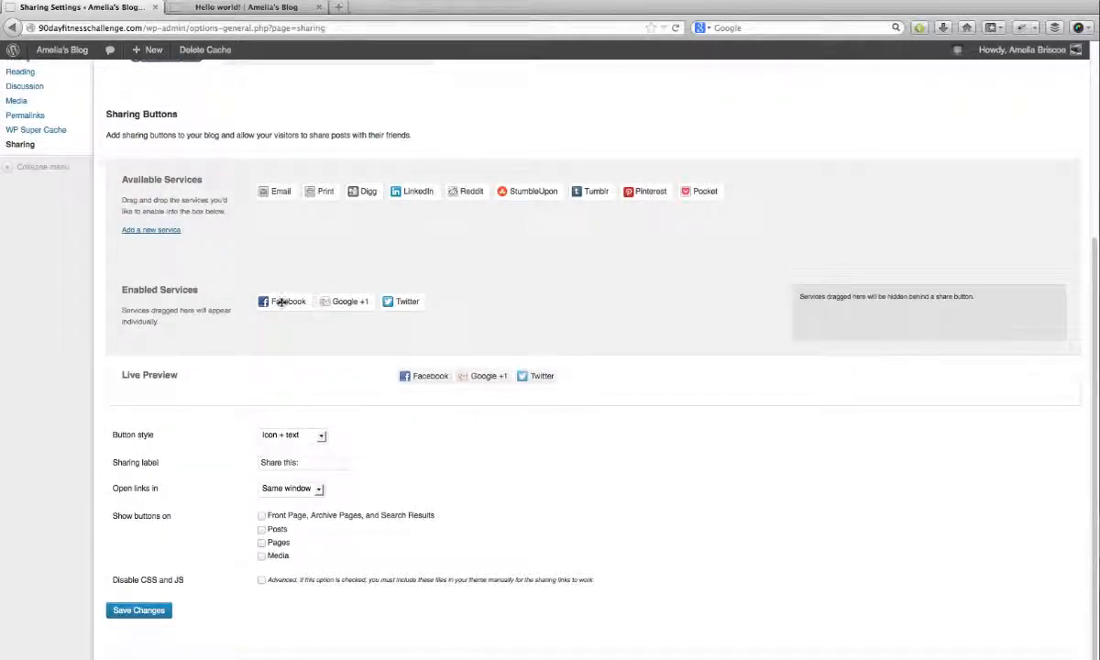
- Try the icon, icon-and-text and text button styles, settling on Official buttons
left_click(321, 437)
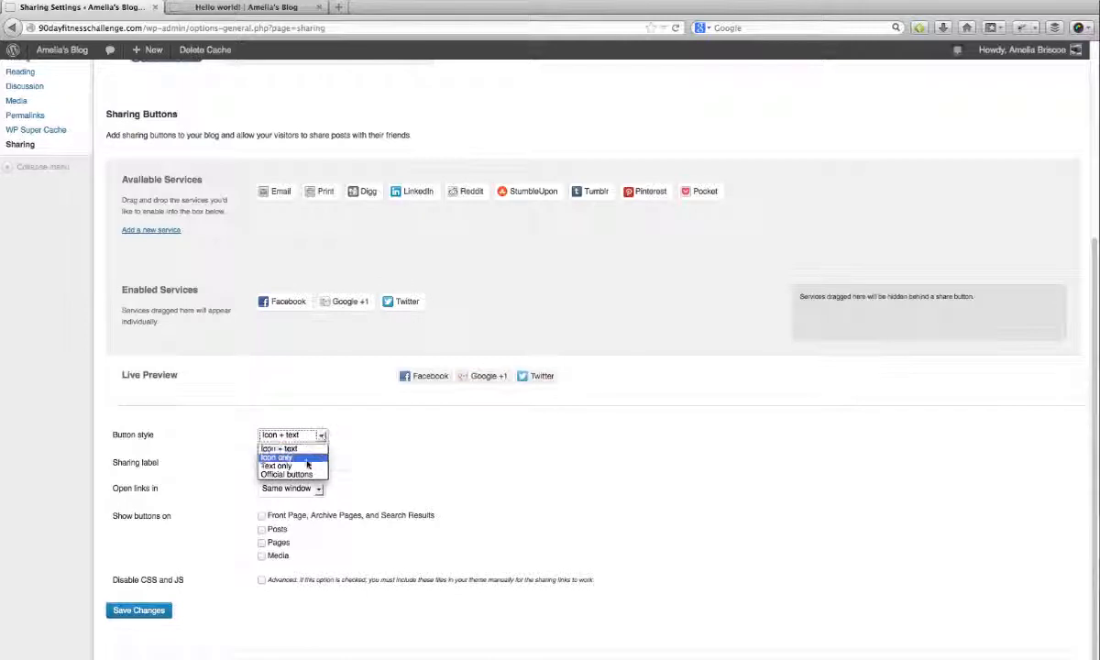
left_click(293, 457)
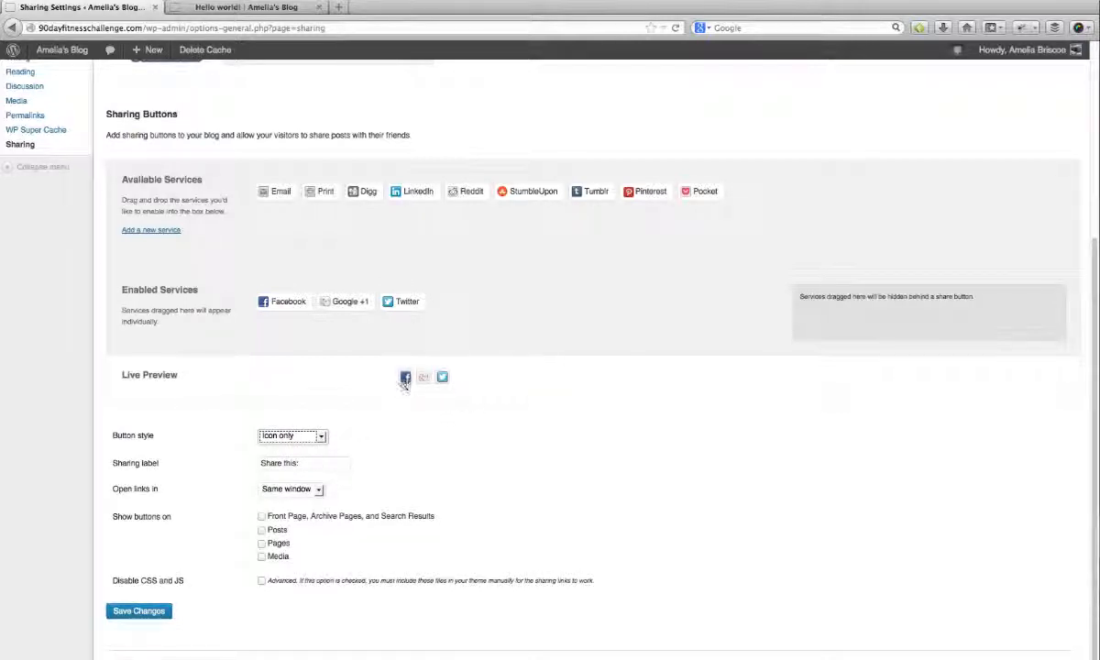
left_click(326, 437)
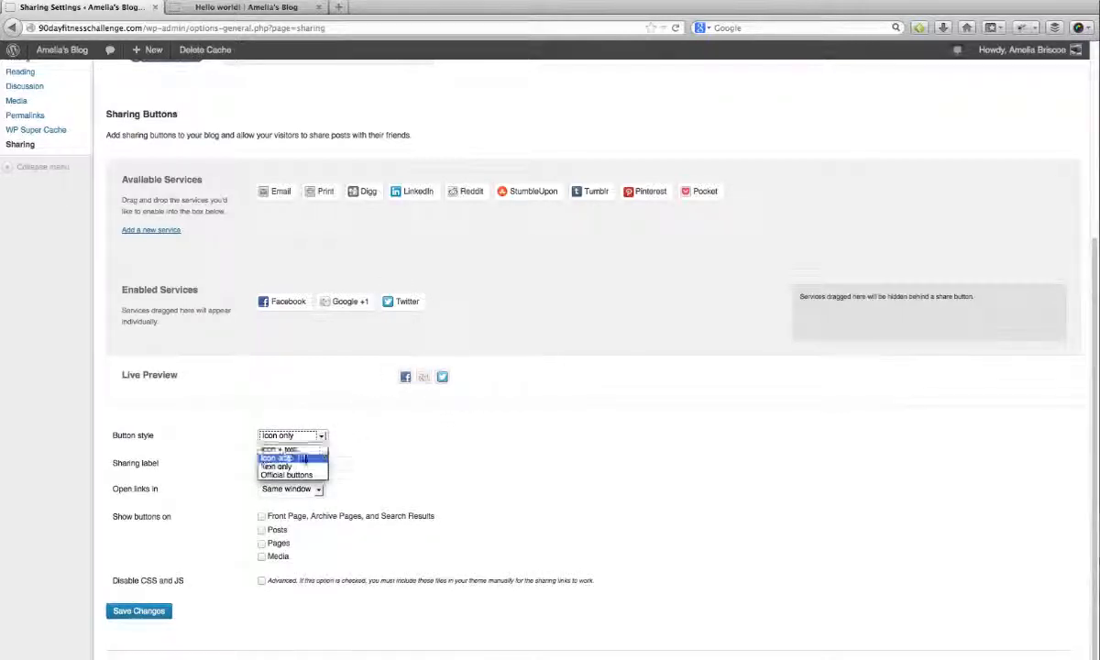
left_click(303, 446)
left_click(318, 437)
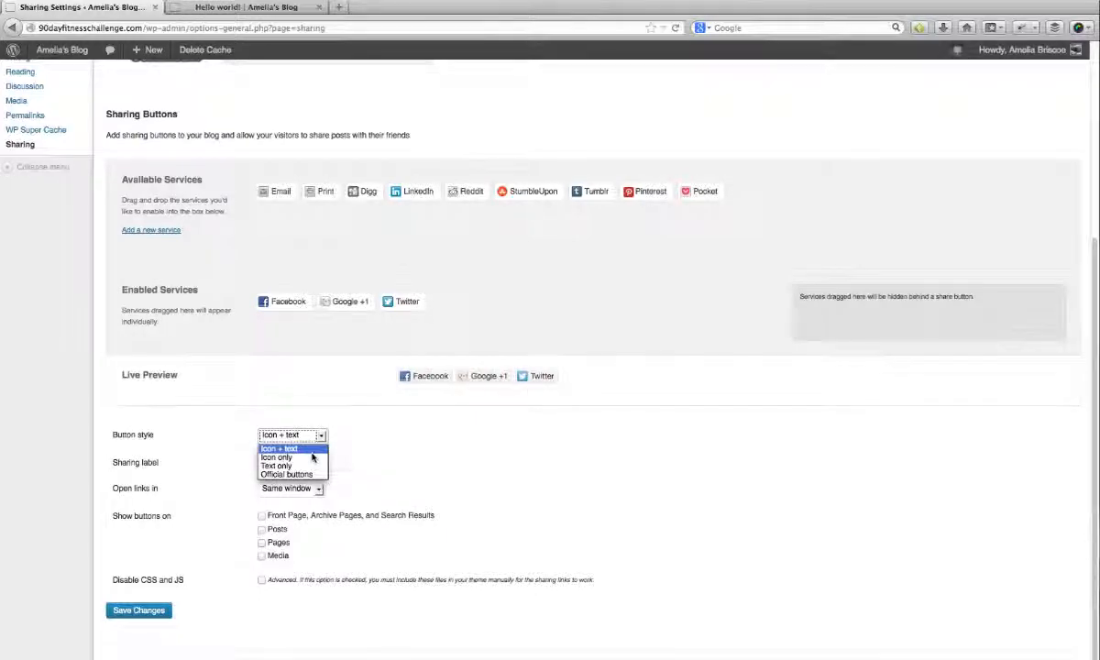
left_click(311, 457)
left_click(308, 439)
left_click(295, 467)
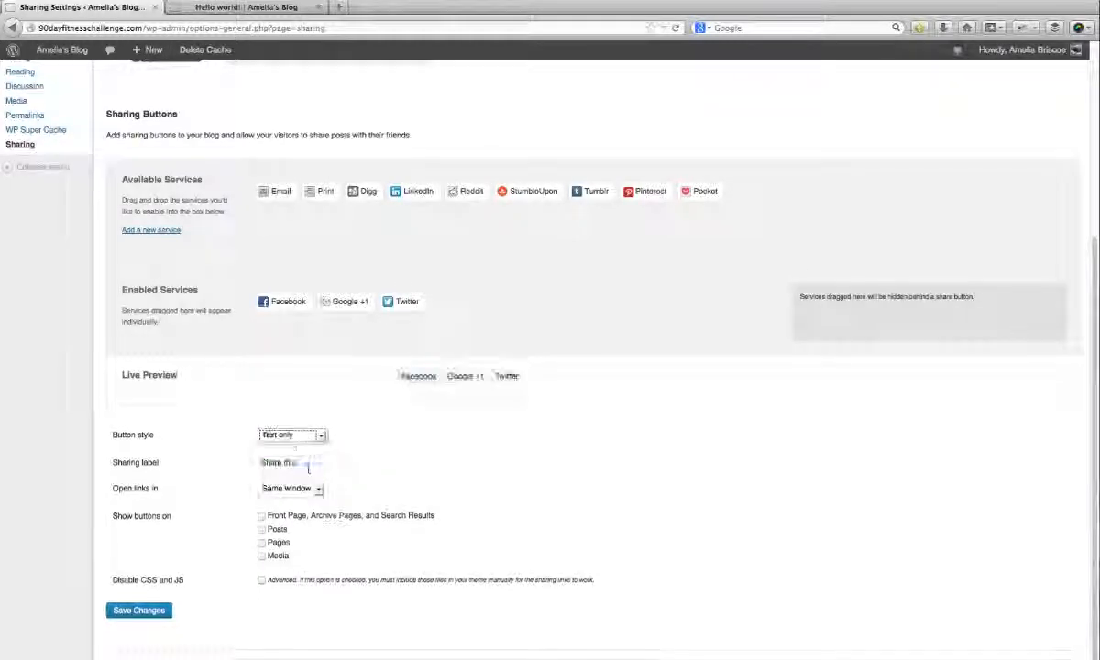
left_click(298, 436)
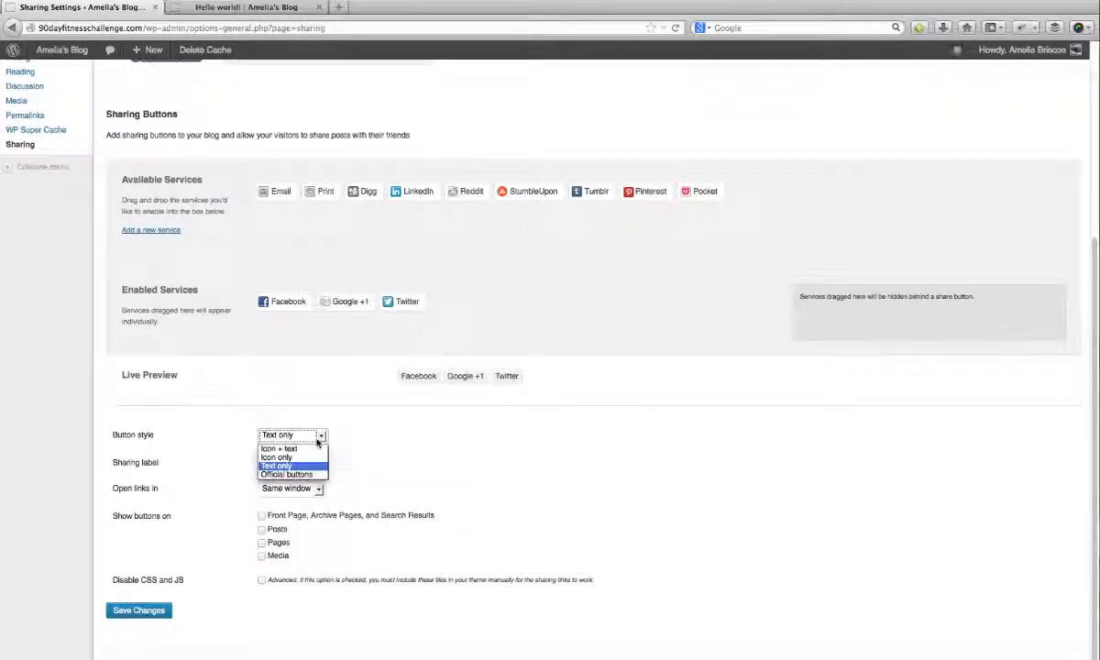
left_click(295, 476)
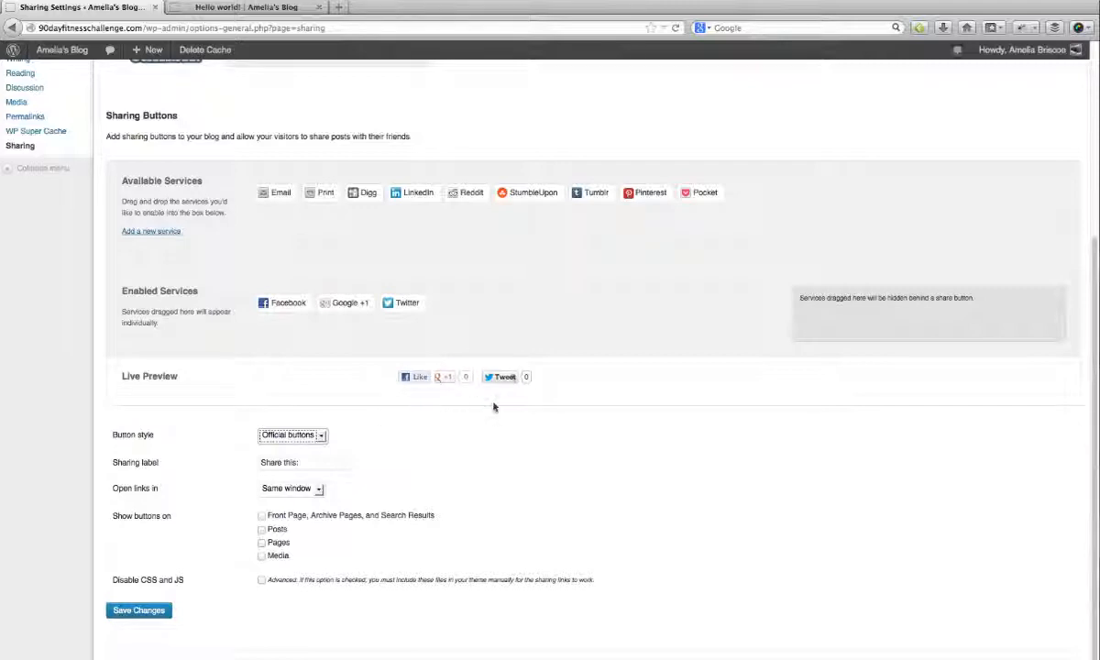
- Keep share links opening in the same window, show buttons on Posts, and save the settings
left_click(303, 466)
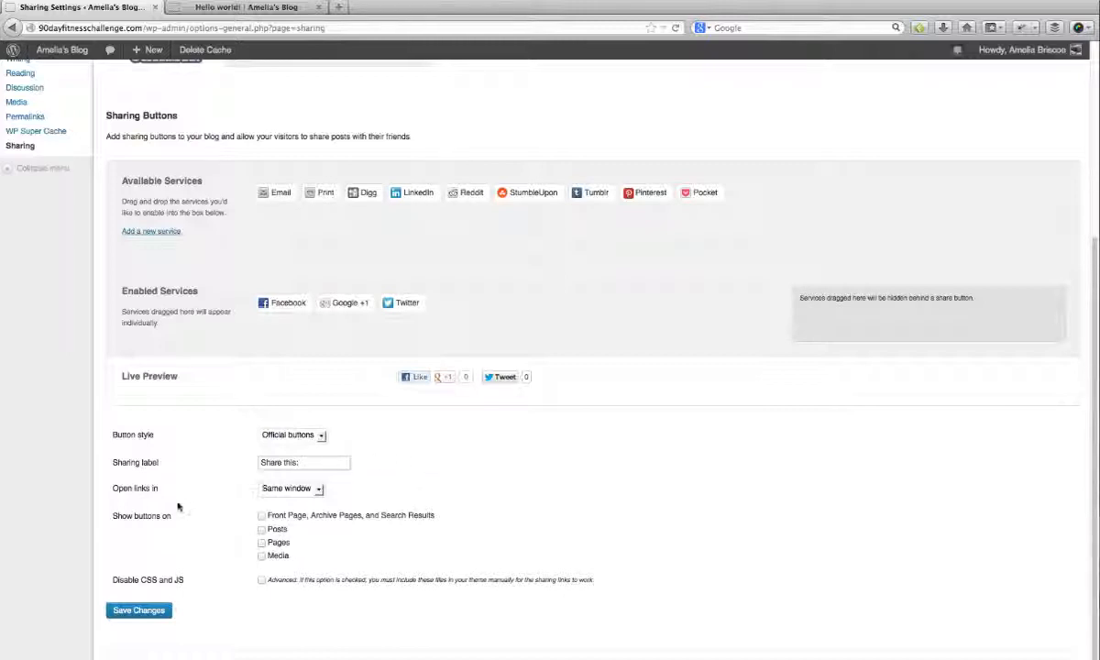
left_click(296, 492)
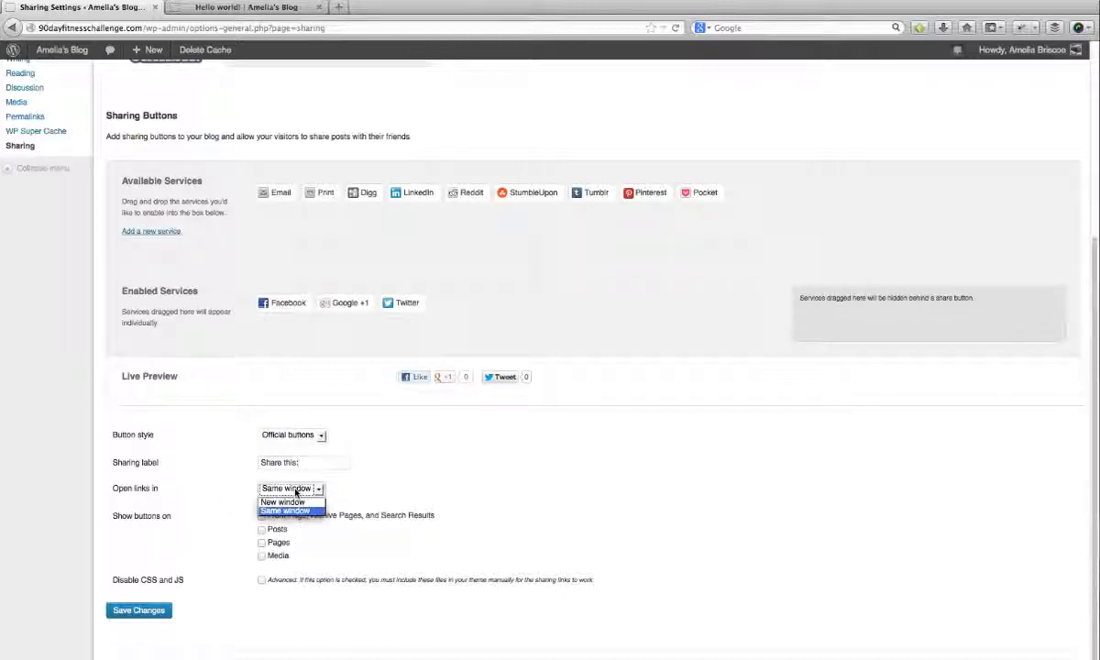
left_click(412, 492)
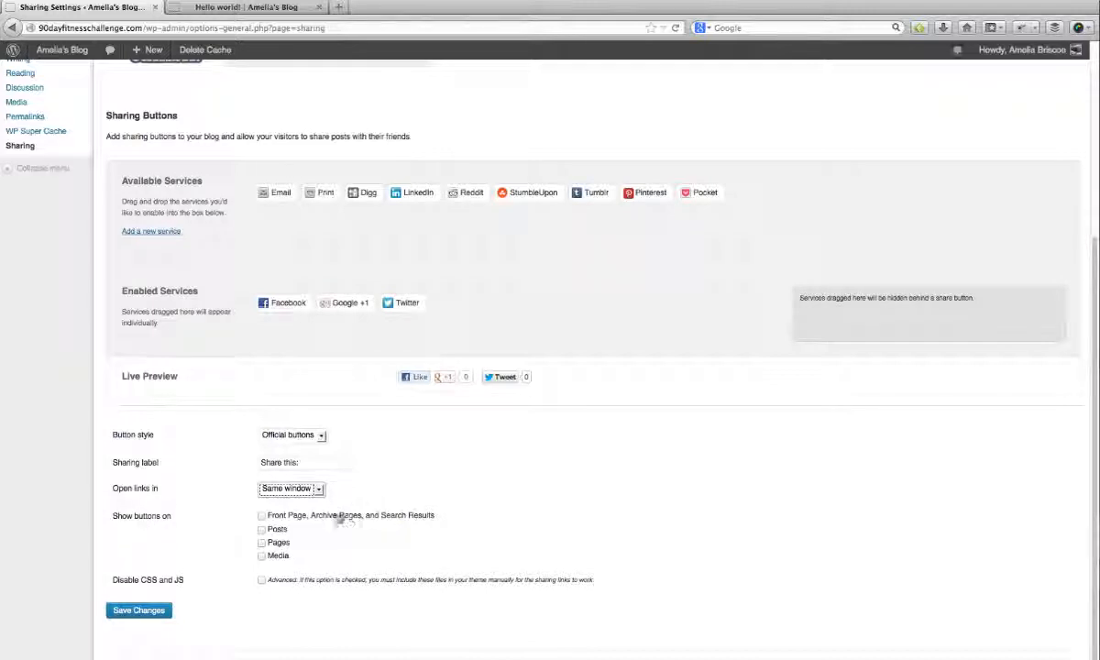
left_click(262, 530)
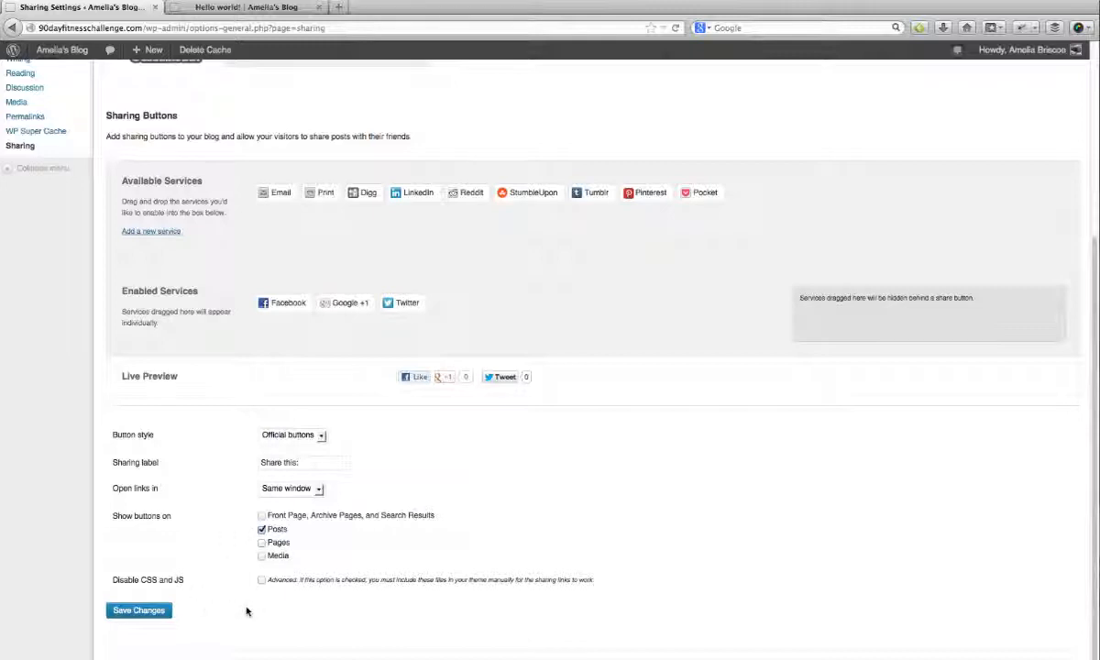
left_click(142, 612)
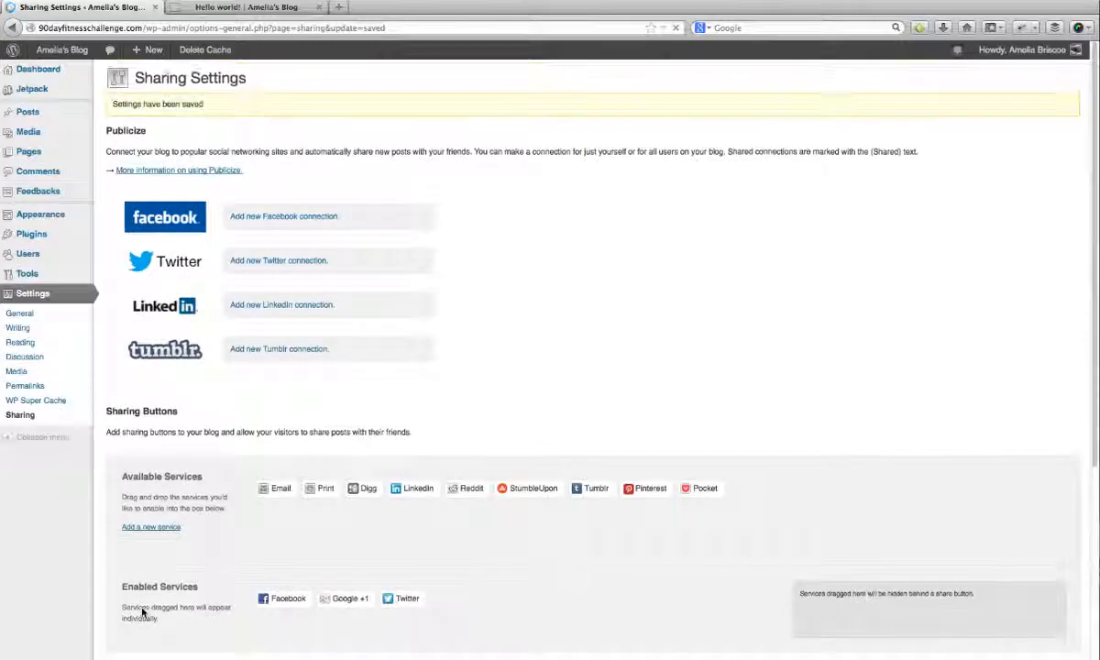
left_click(264, 7)
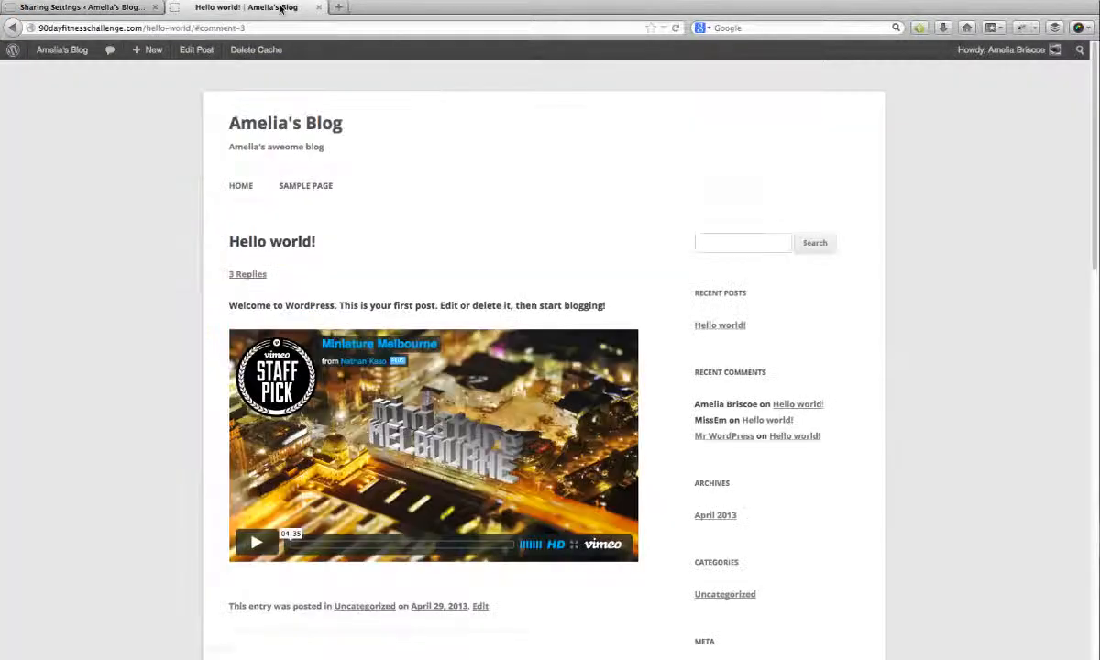
- Reload the Hello world! post to confirm its Like, +1 and Tweet buttons, then return to Sharing Settings
left_click(676, 27)
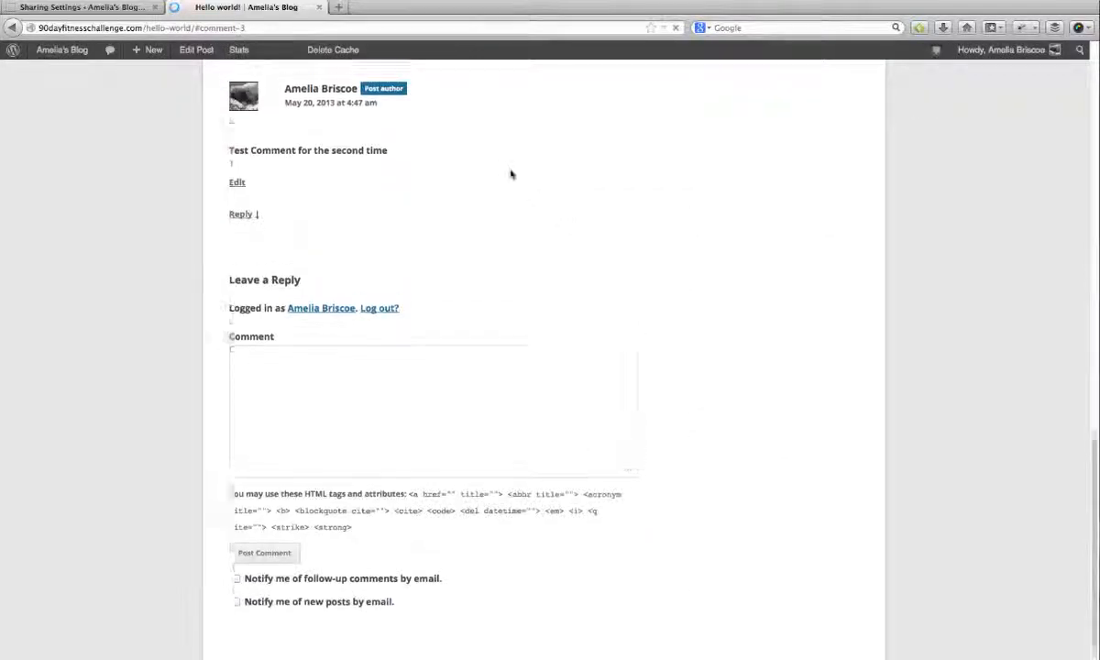
scroll(510, 174, "up", 15)
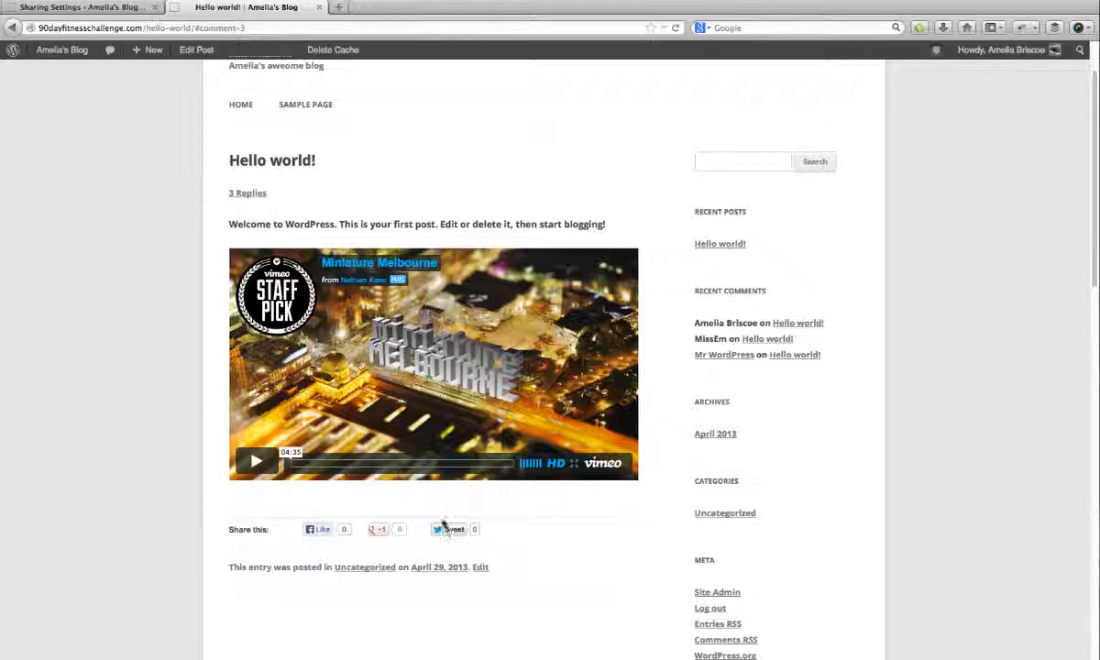
left_click(122, 16)
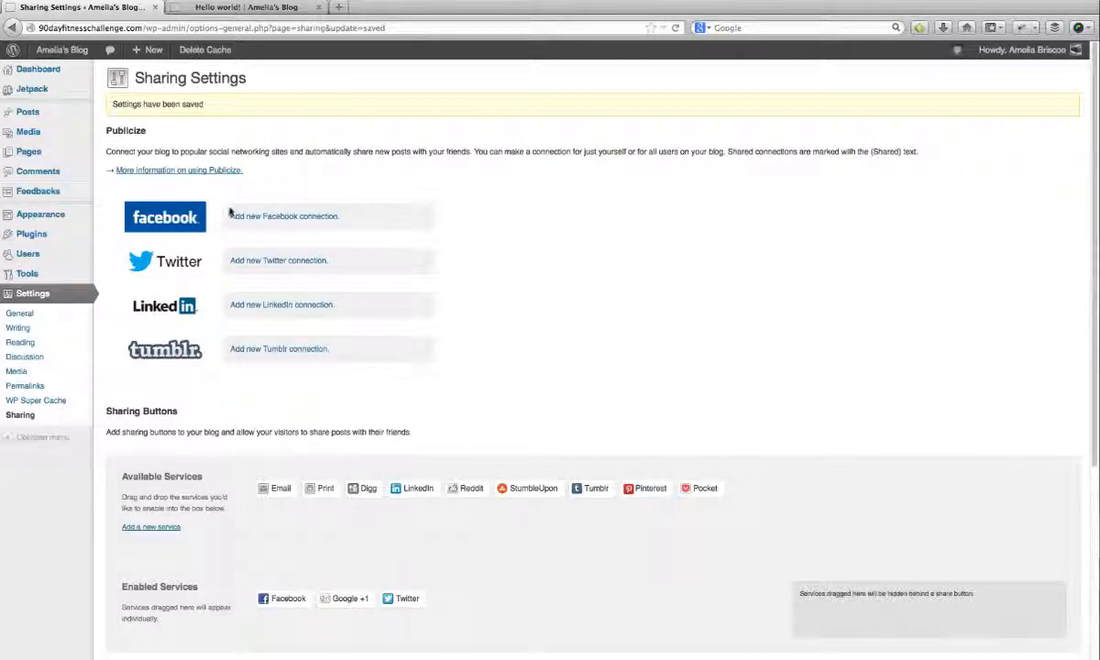
- Add a new Facebook connection under Publicize
left_click(282, 217)
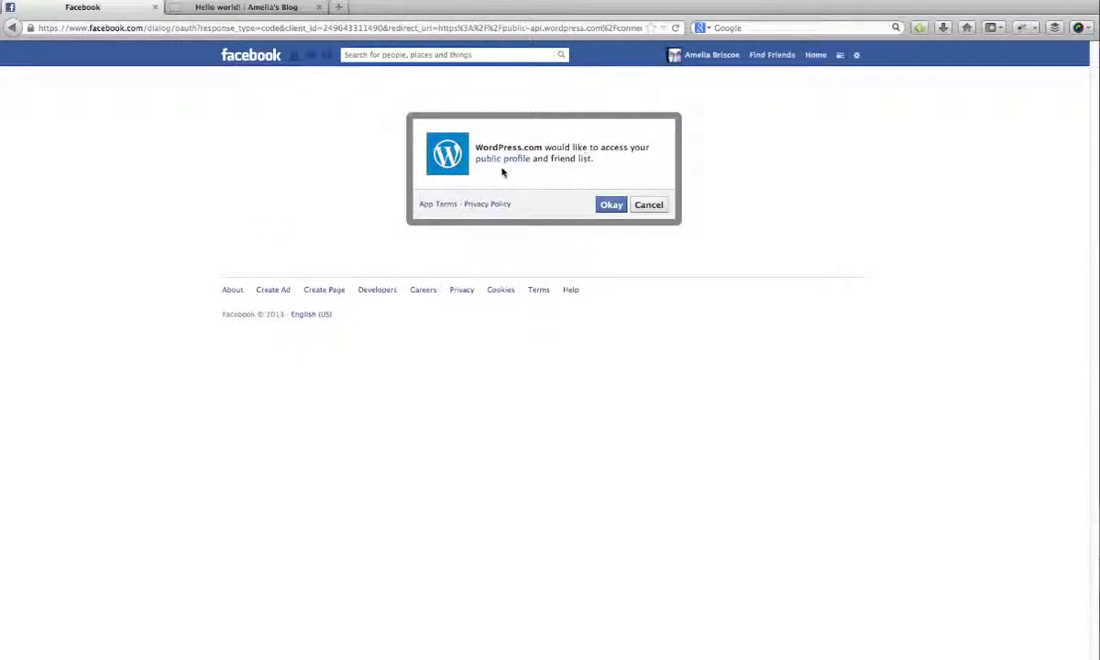
- Allow WordPress.com Facebook access to the profile, posting on your behalf and managing Pages
left_click(603, 204)
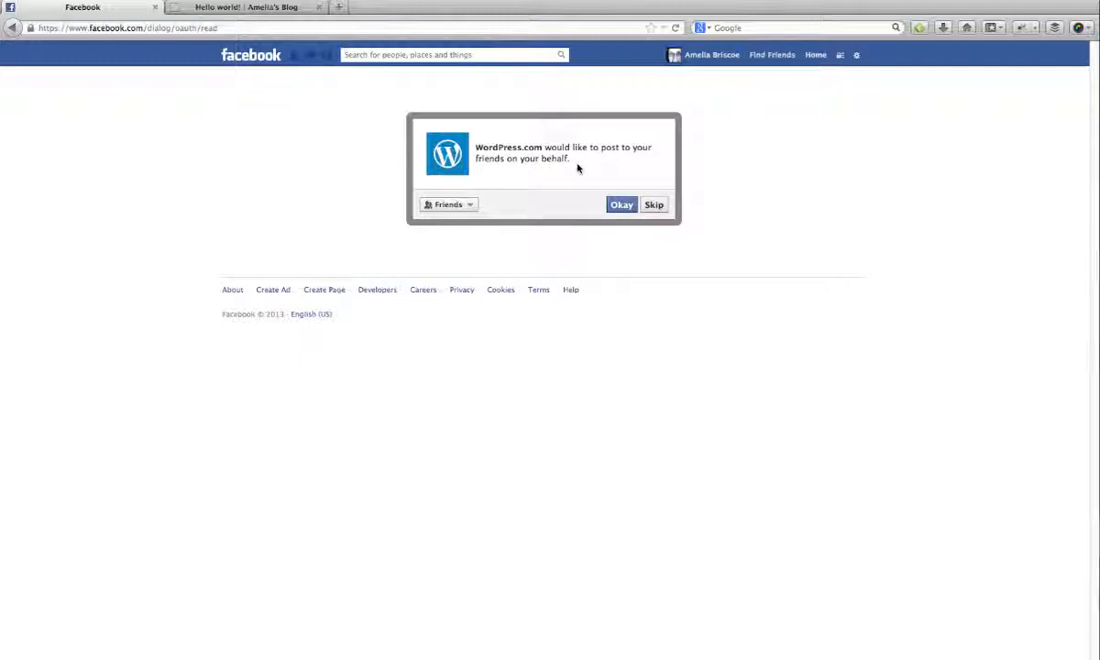
left_click(623, 206)
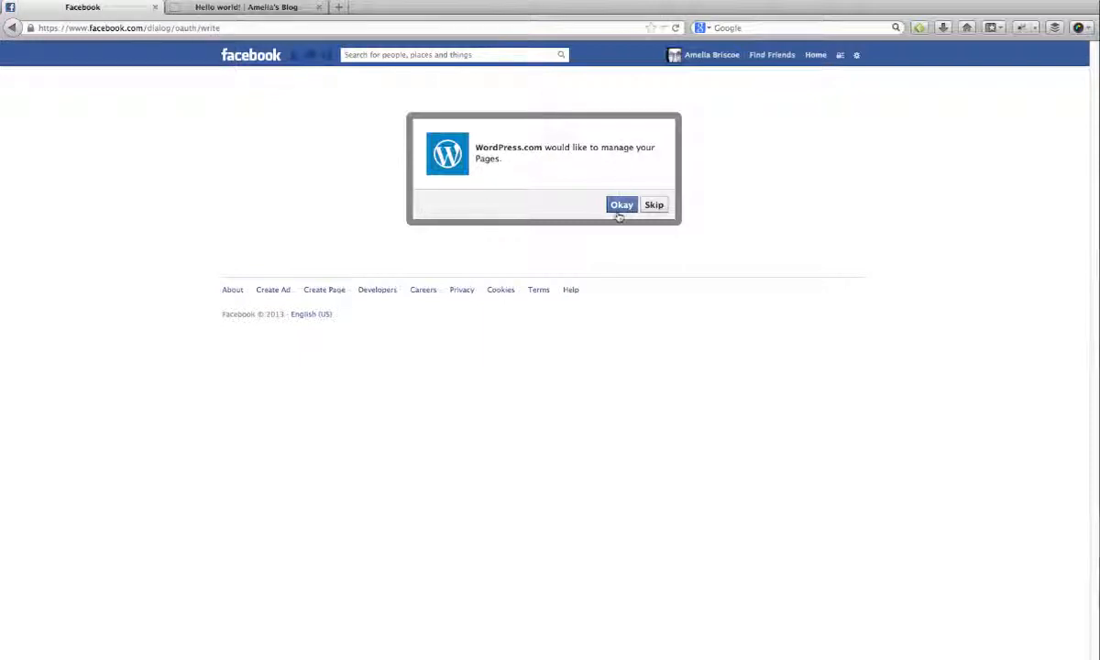
left_click(621, 205)
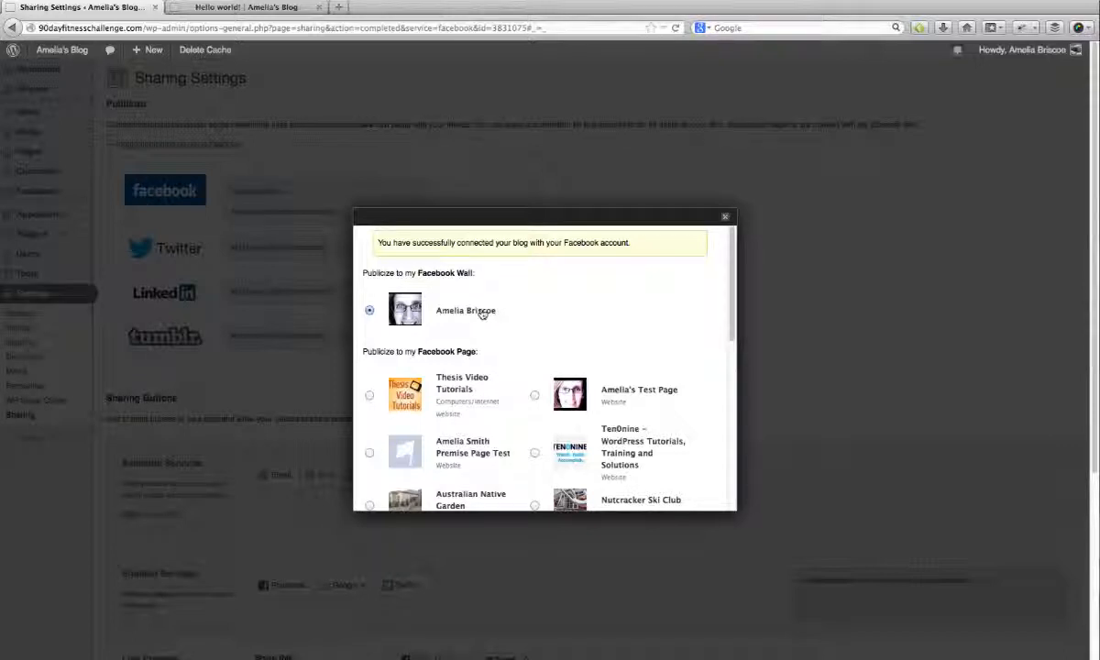
- Choose the test Facebook page instead of the personal Wall as the Publicize target and confirm
scroll(483, 313, "down", 1)
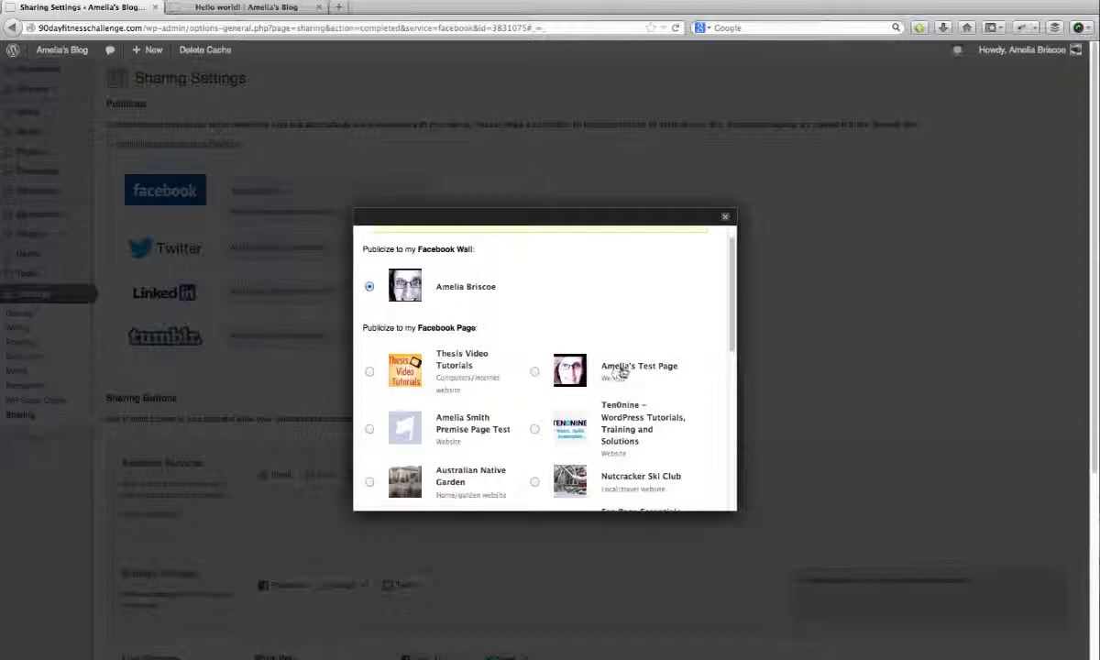
left_click(534, 372)
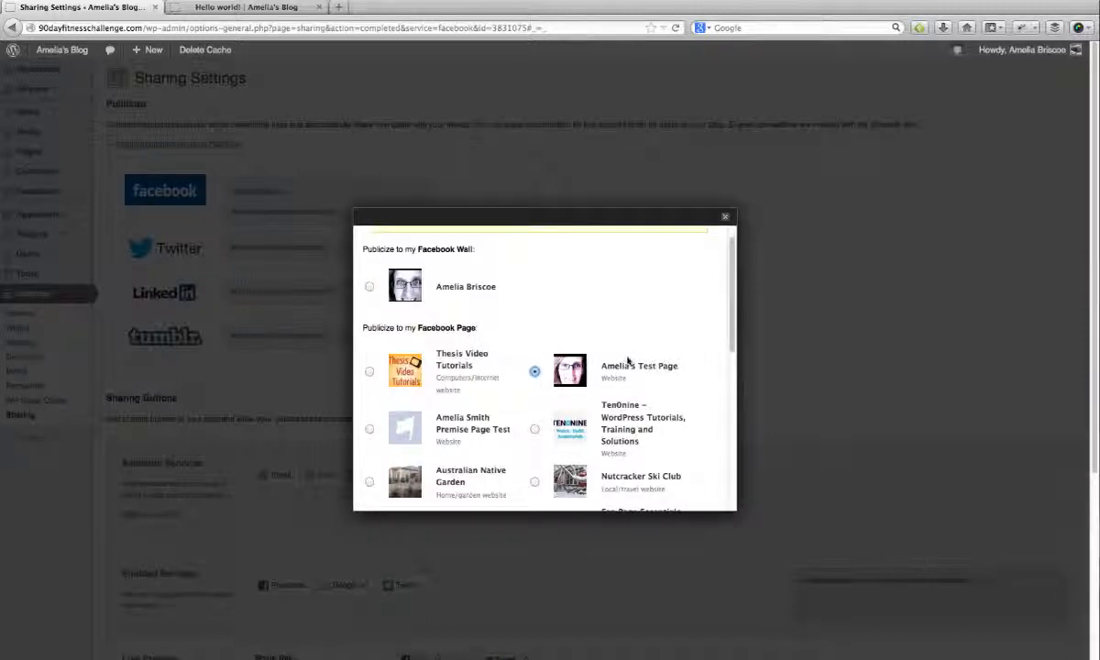
scroll(713, 323, "down", 5)
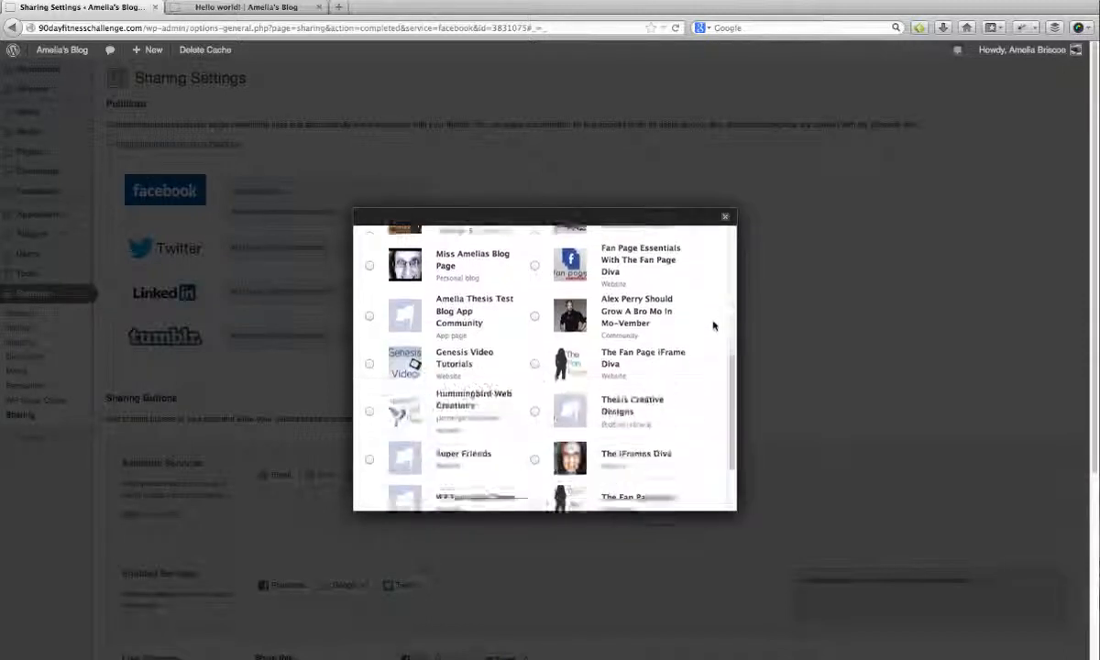
scroll(713, 324, "down", 3)
scroll(713, 323, "up", 10)
scroll(713, 323, "down", 10)
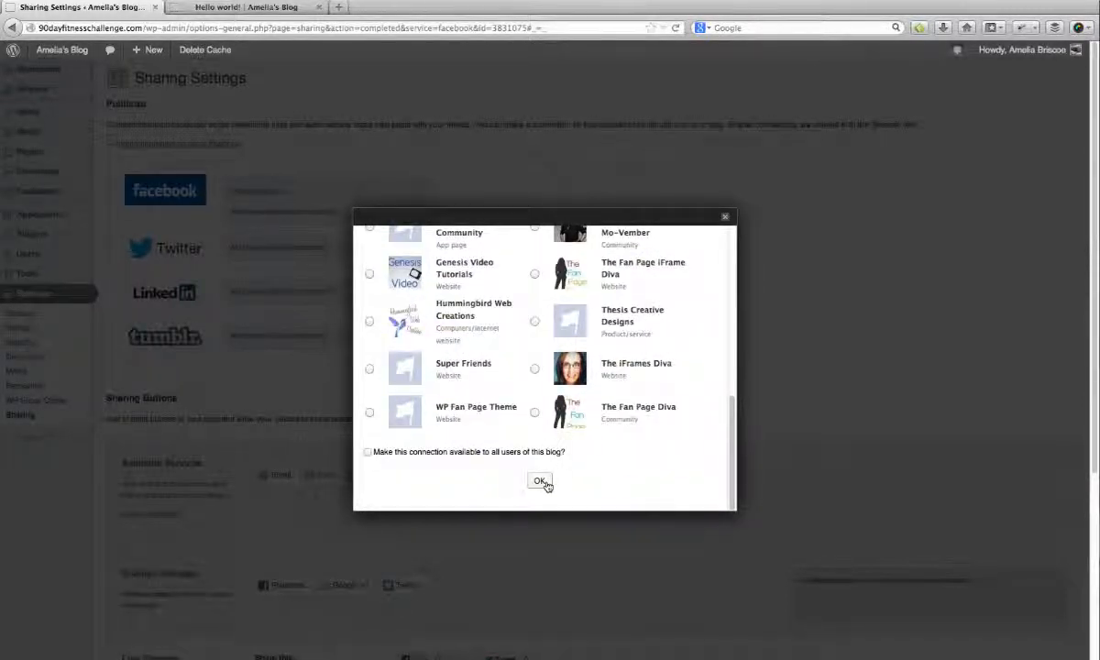
left_click(540, 482)
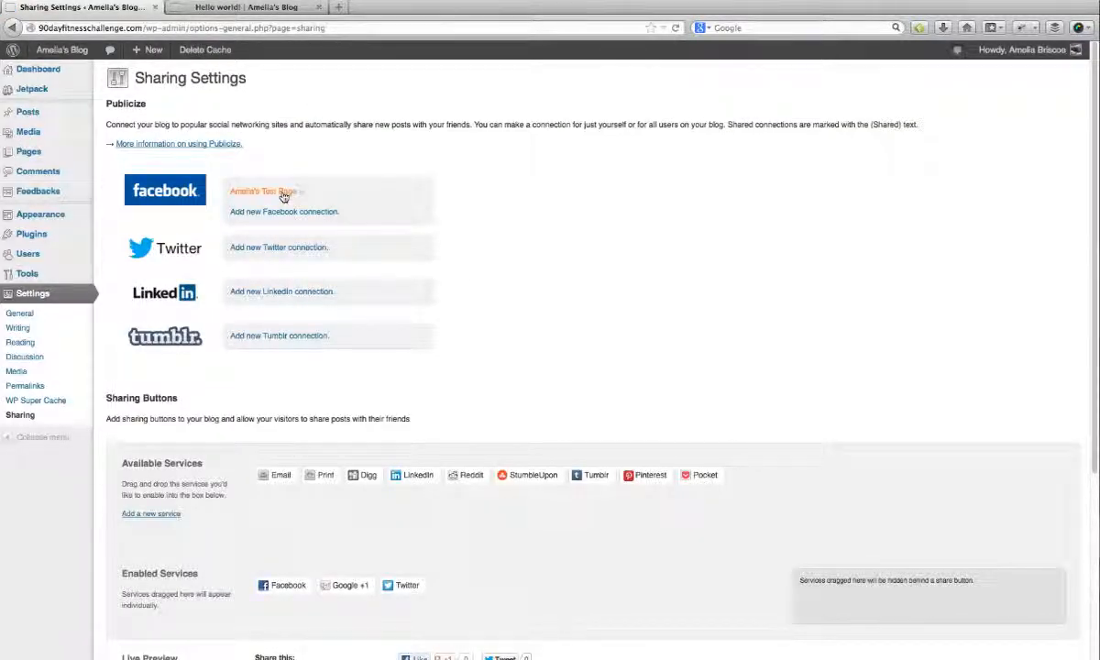
- Add a Twitter connection to Publicize by authorizing WordPress.com on the Twitter account
left_click(281, 249)
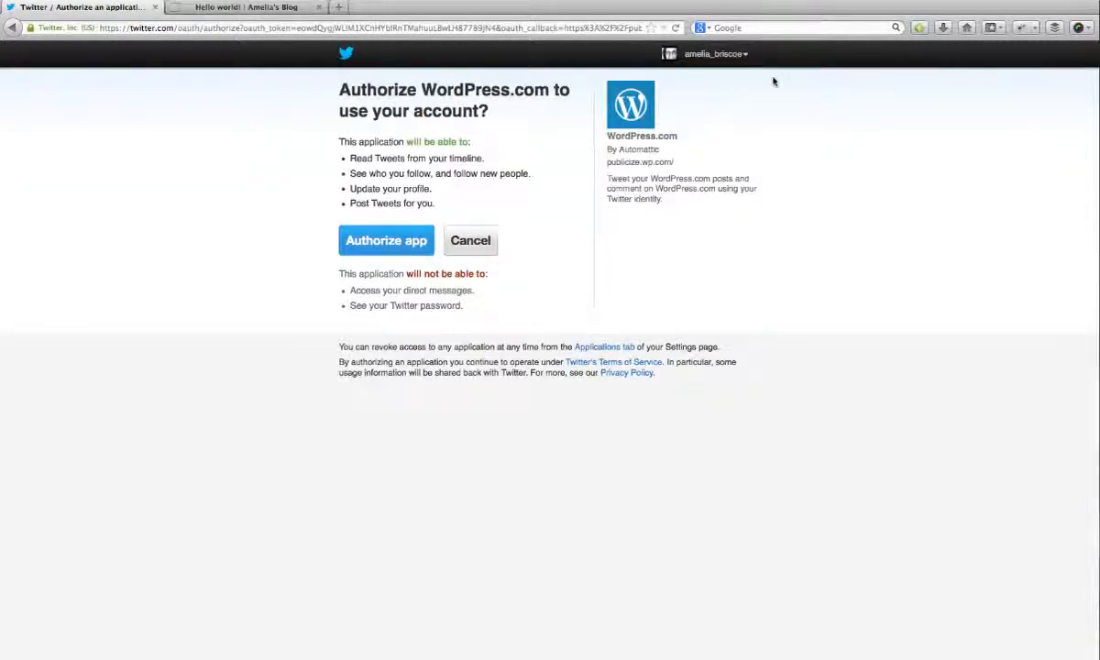
left_click(401, 243)
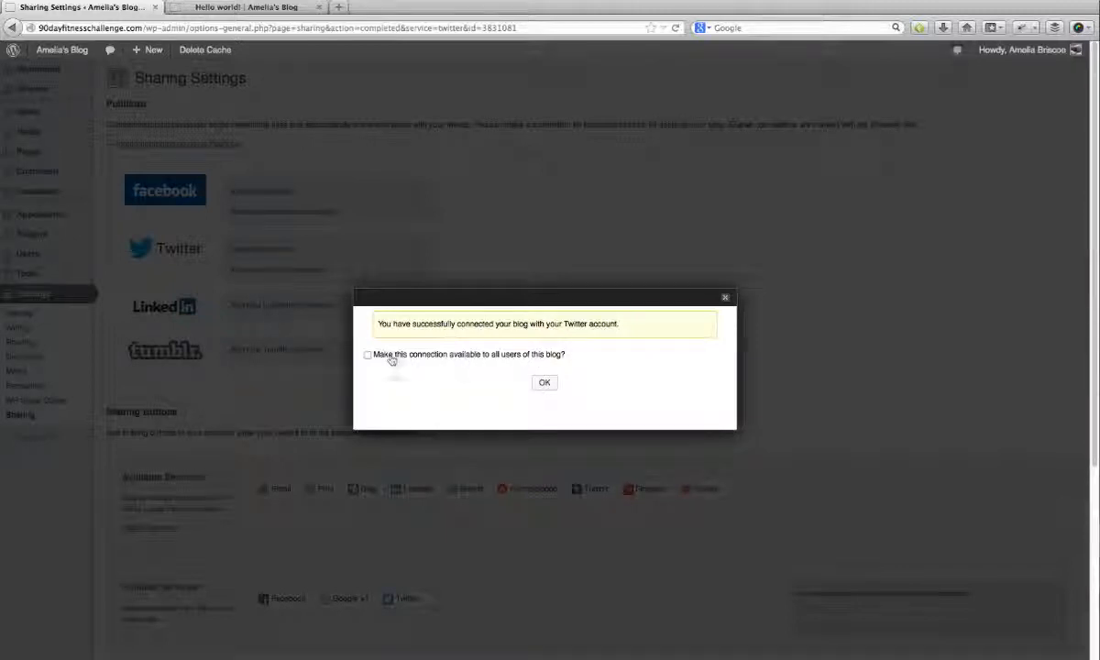
left_click(546, 386)
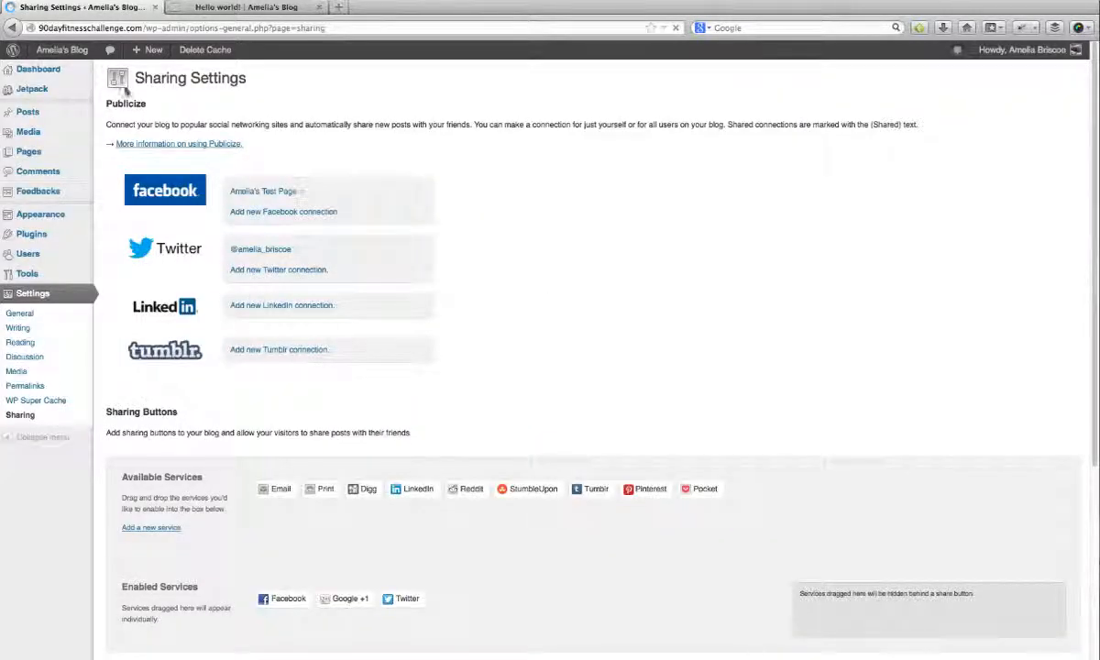
- Start a new post titled 'Test Post'
mouse_move(37, 111)
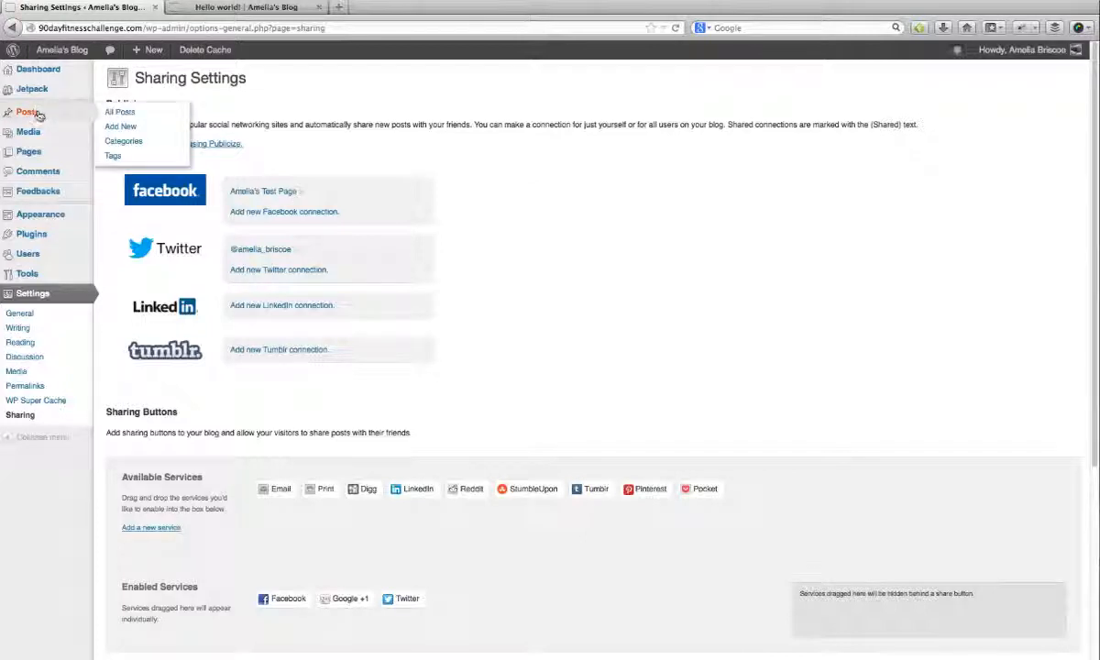
left_click(126, 129)
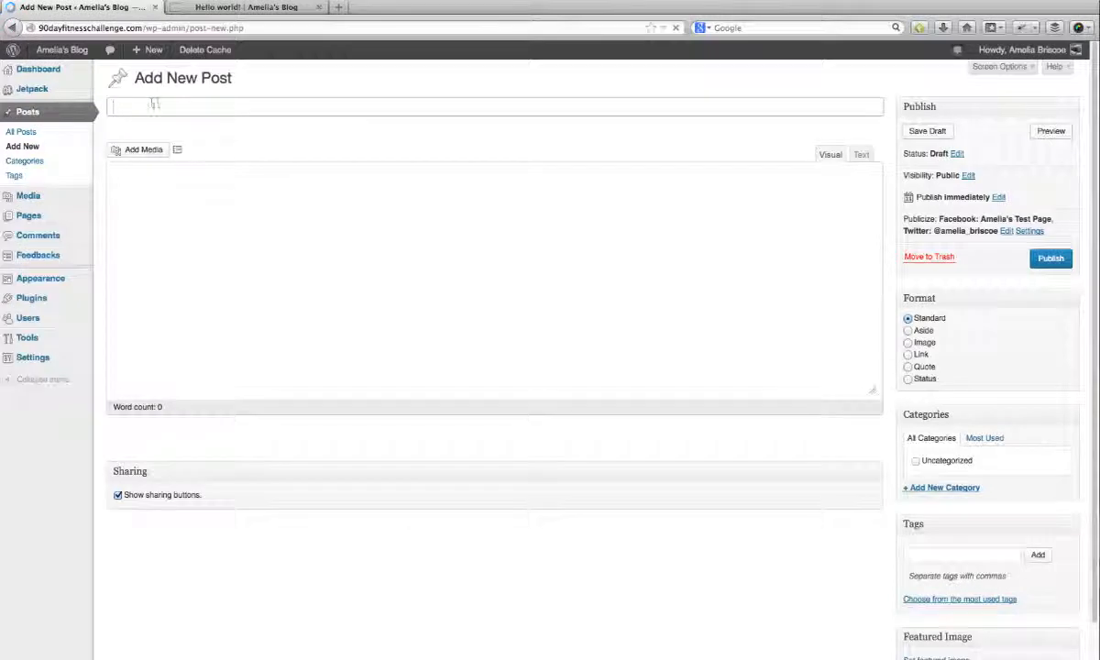
left_click(152, 106)
type("Test Post")
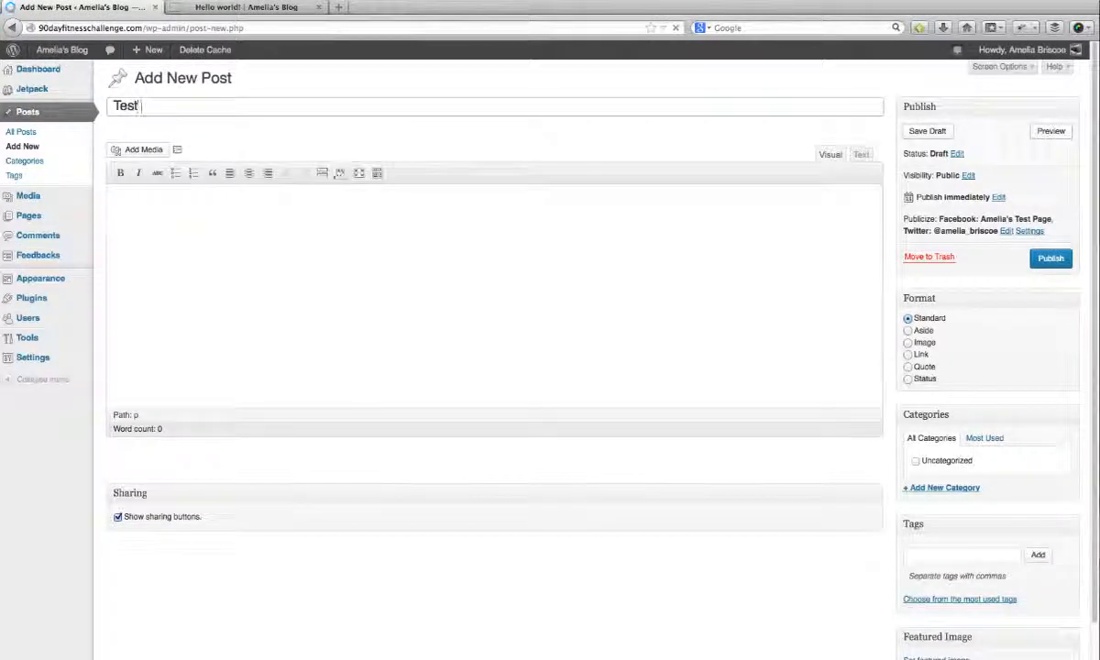
- Fill the post body with two short placeholder paragraphs
left_click(119, 252)
type("csaci")
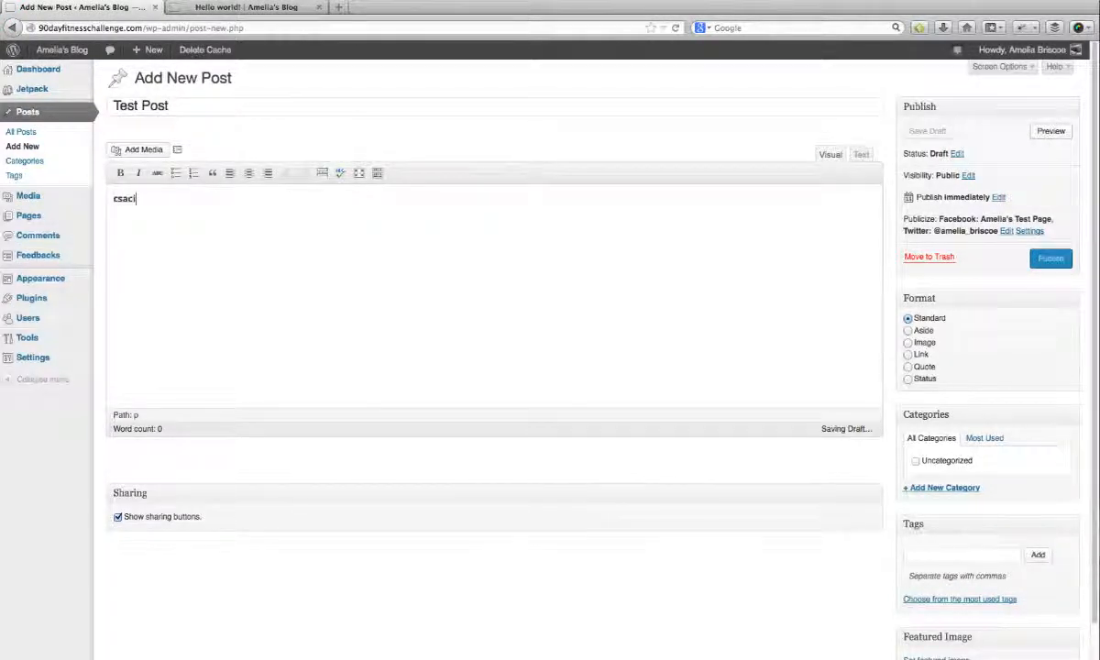
key("Return")
type("cscdscsn ncisncj, cnjanjCSA")
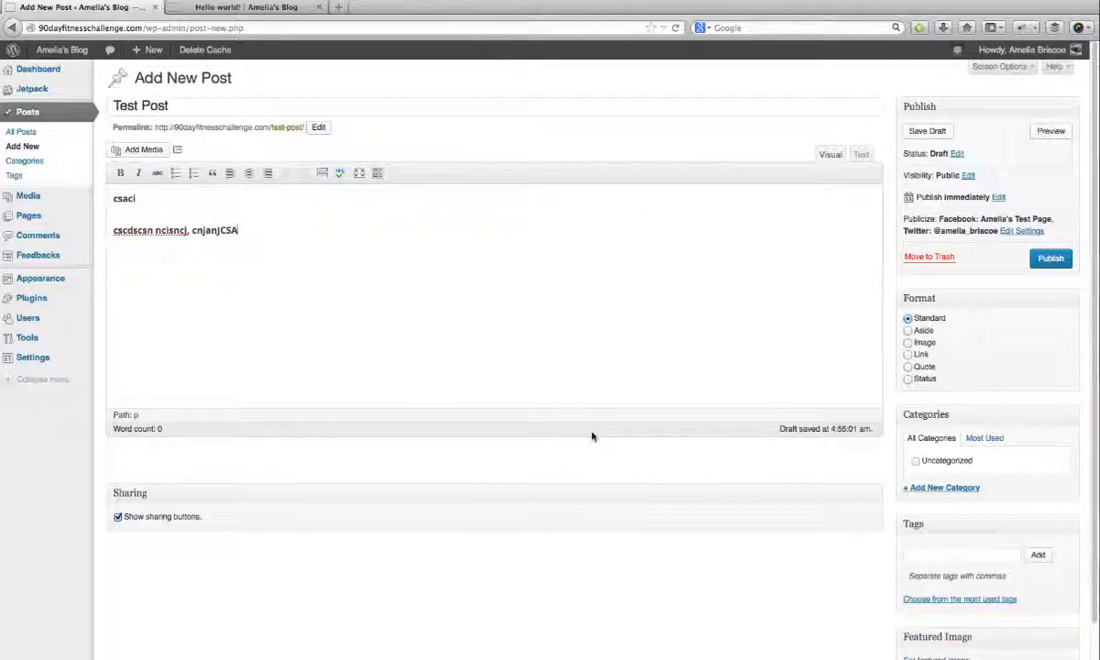
left_click(117, 519)
- Share only to Facebook with custom message 'This is a test Fan Page Message' and publish
left_click(1007, 233)
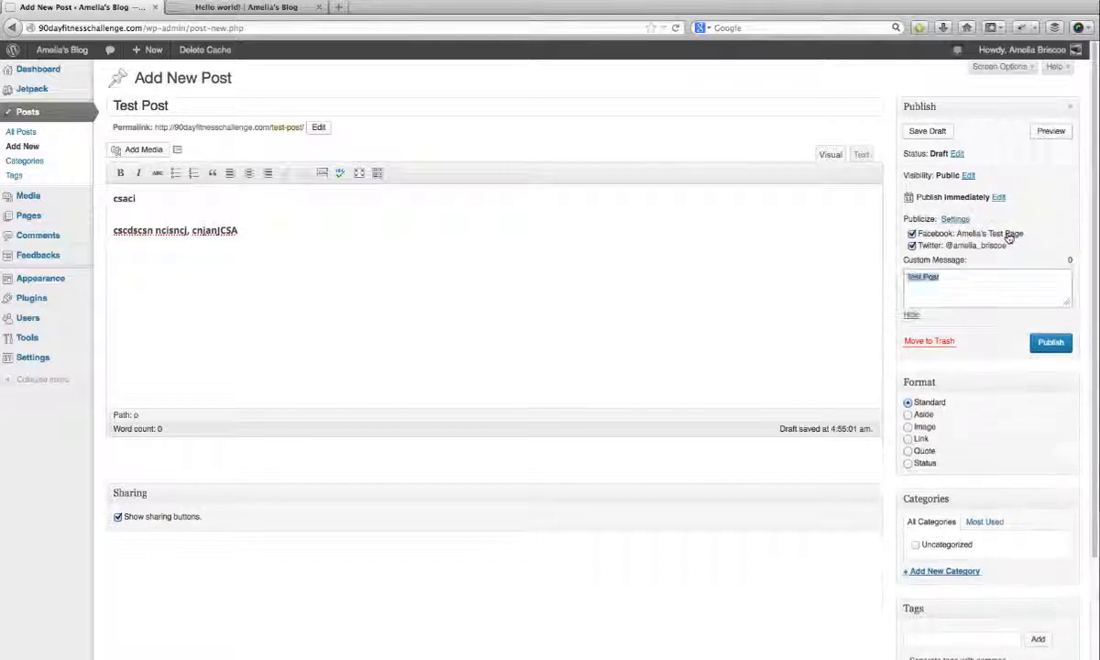
left_click(912, 247)
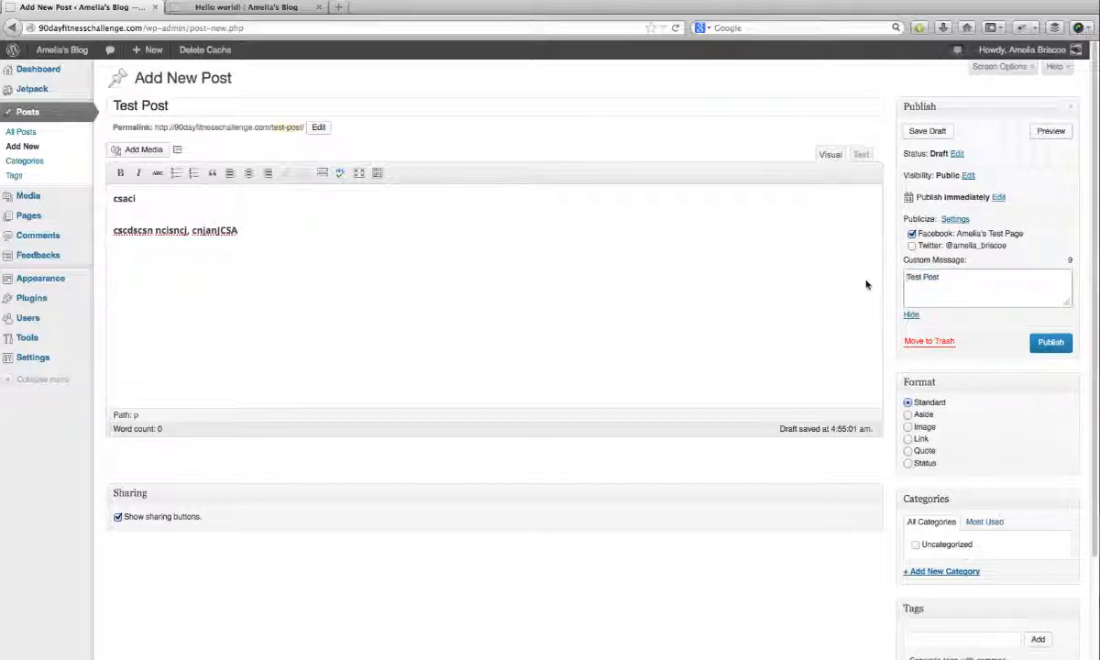
left_click(908, 276)
type("This is a test Fan Page Message")
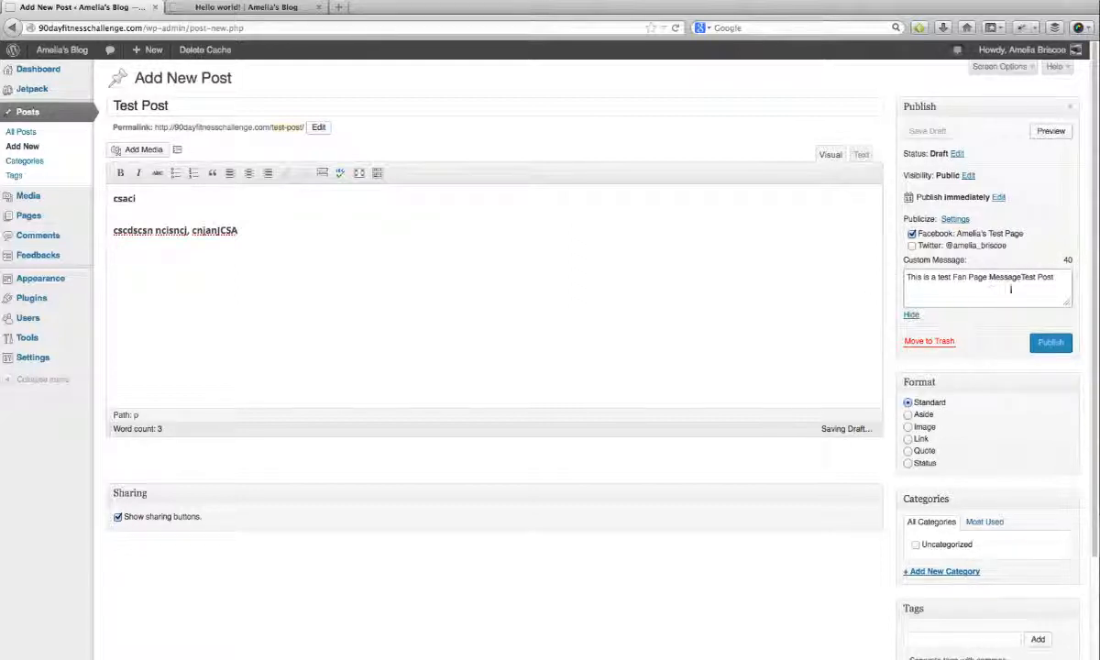
key("BackSpace")
key("BackSpace")
key("BackSpace")
key("BackSpace")
key("BackSpace")
key("BackSpace")
key("BackSpace")
key("BackSpace")
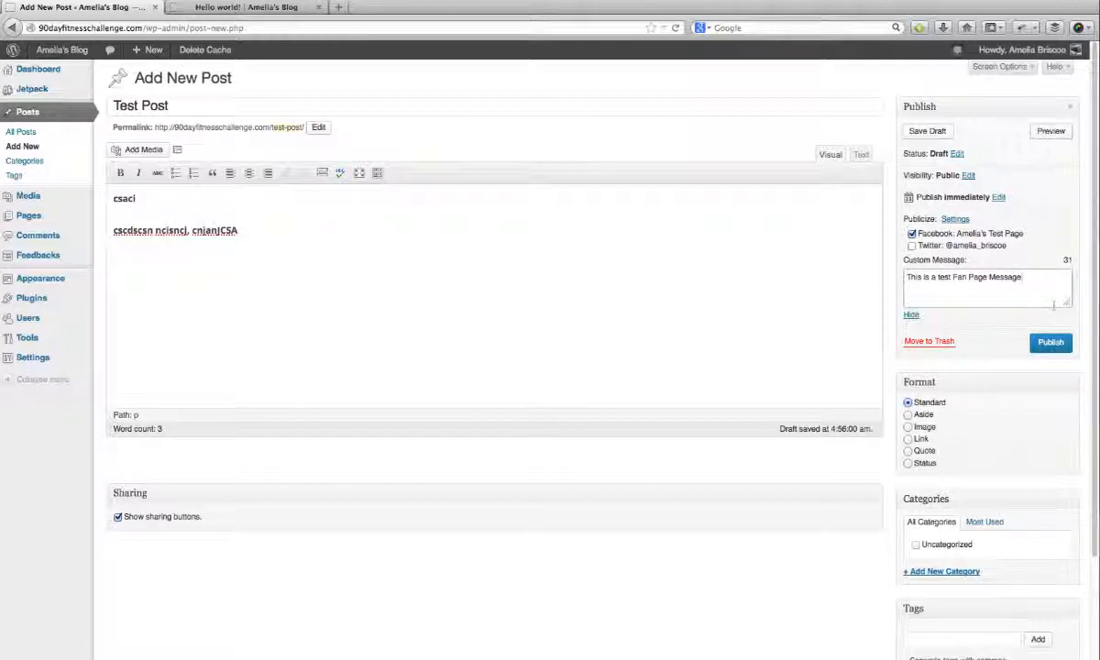
left_click(1053, 345)
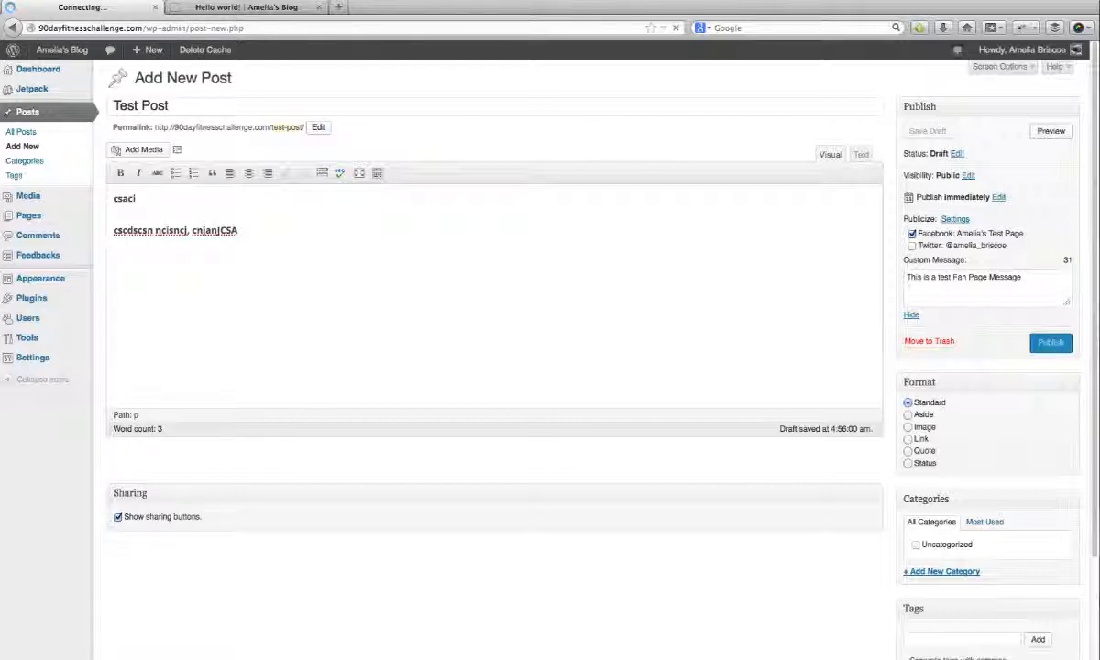
- In a new tab, check the shared post on the Facebook test page and open its Test Post link
left_click(339, 9)
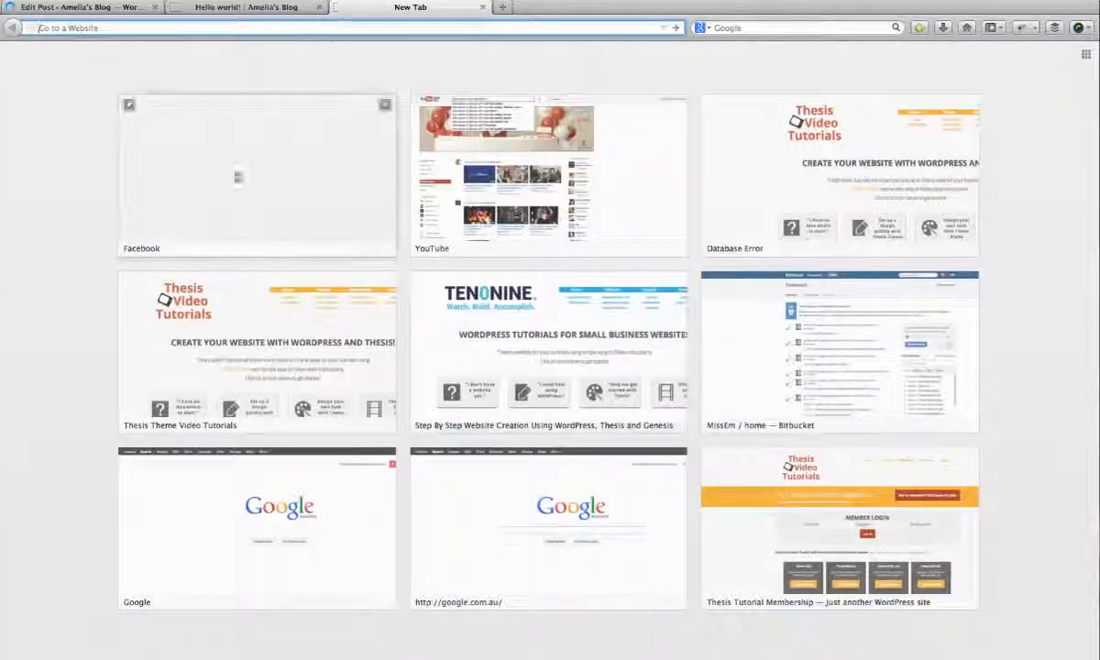
left_click(251, 193)
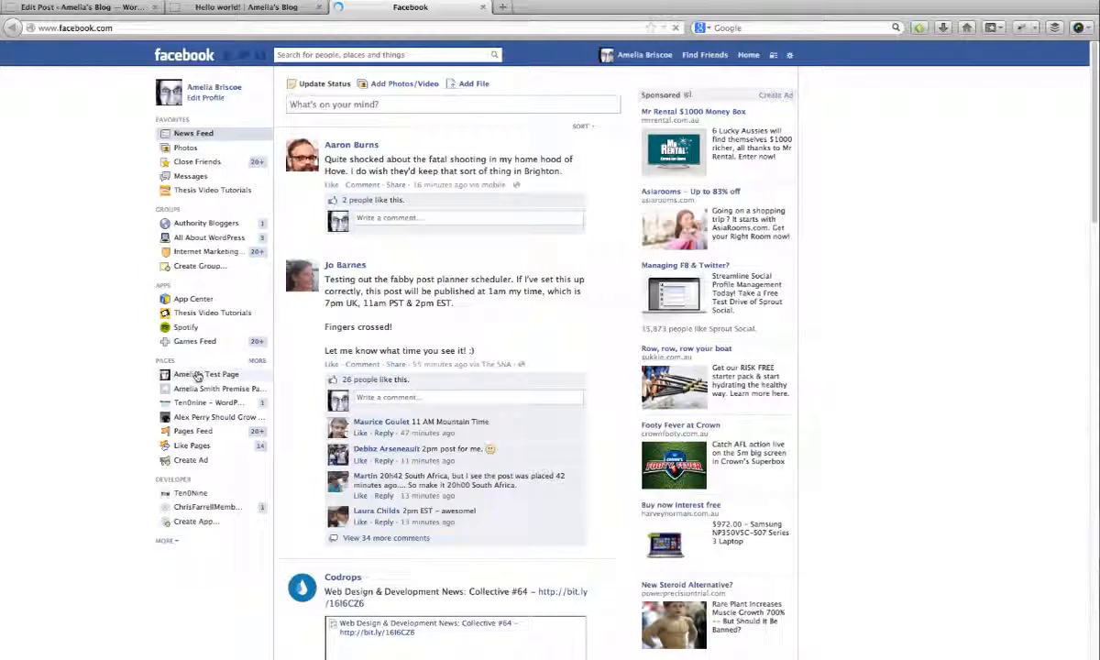
left_click(198, 374)
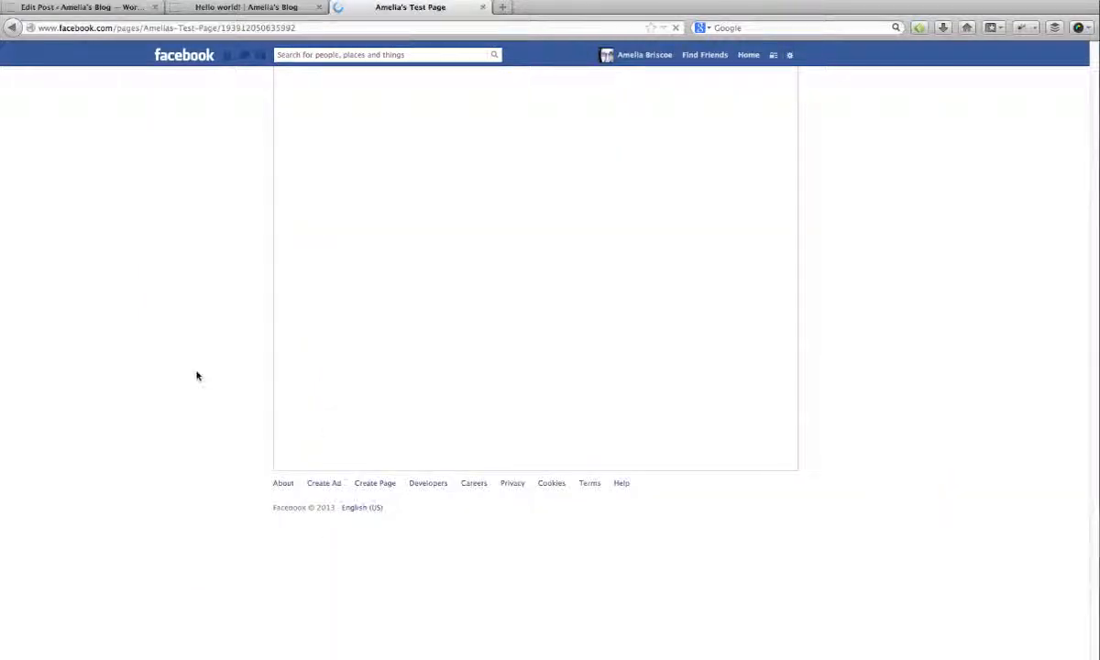
scroll(139, 231, "down", 5)
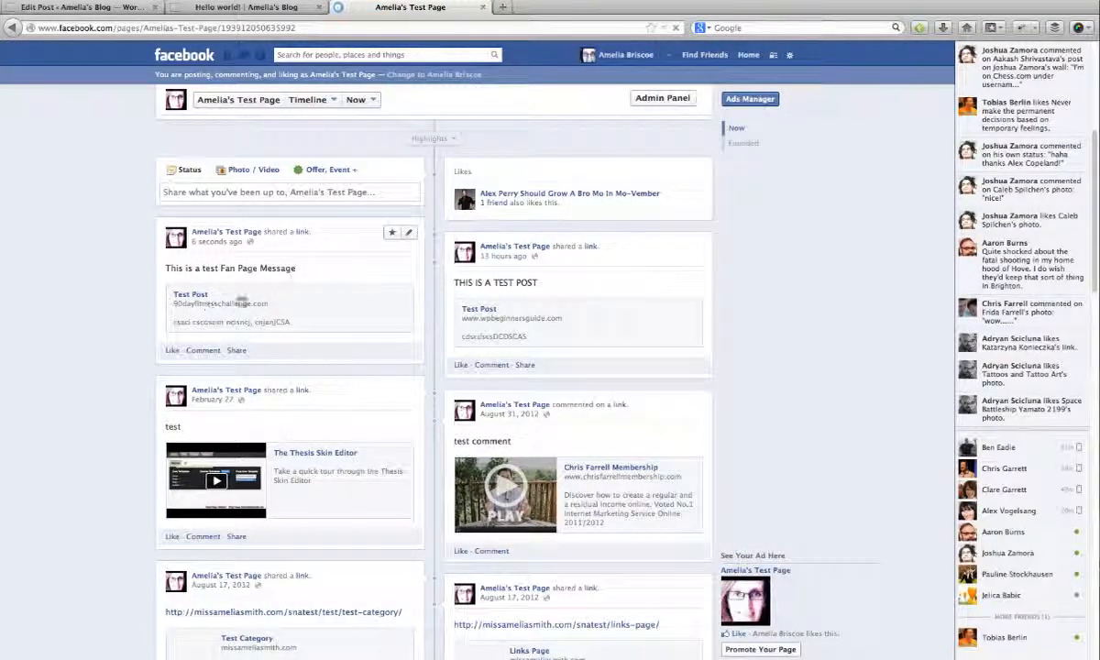
left_click(82, 7)
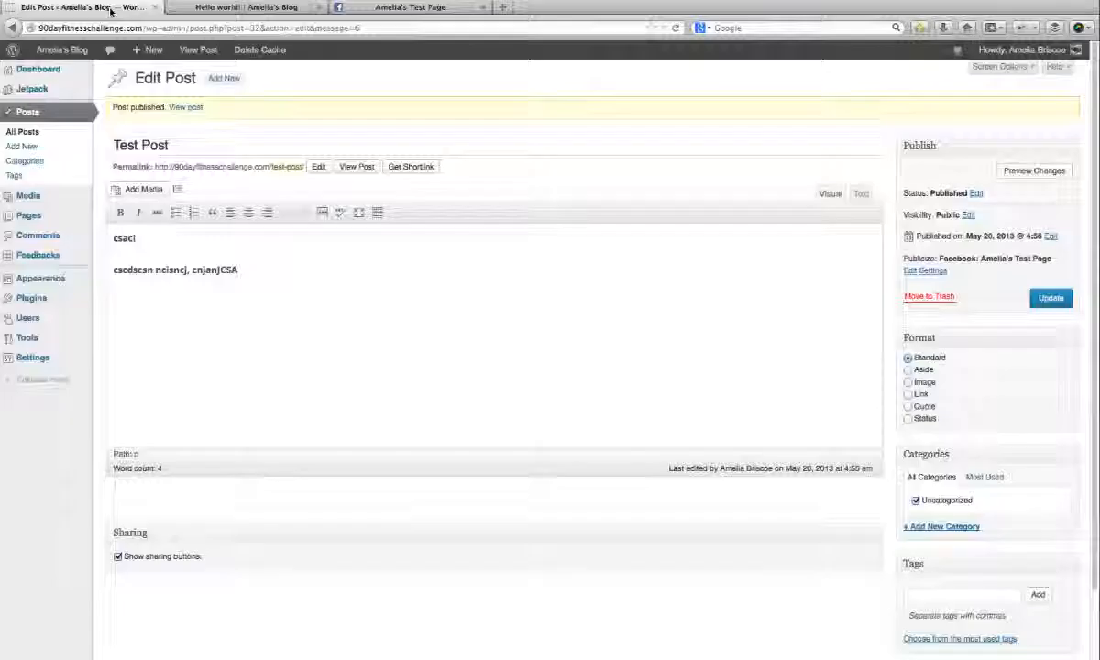
left_click(373, 9)
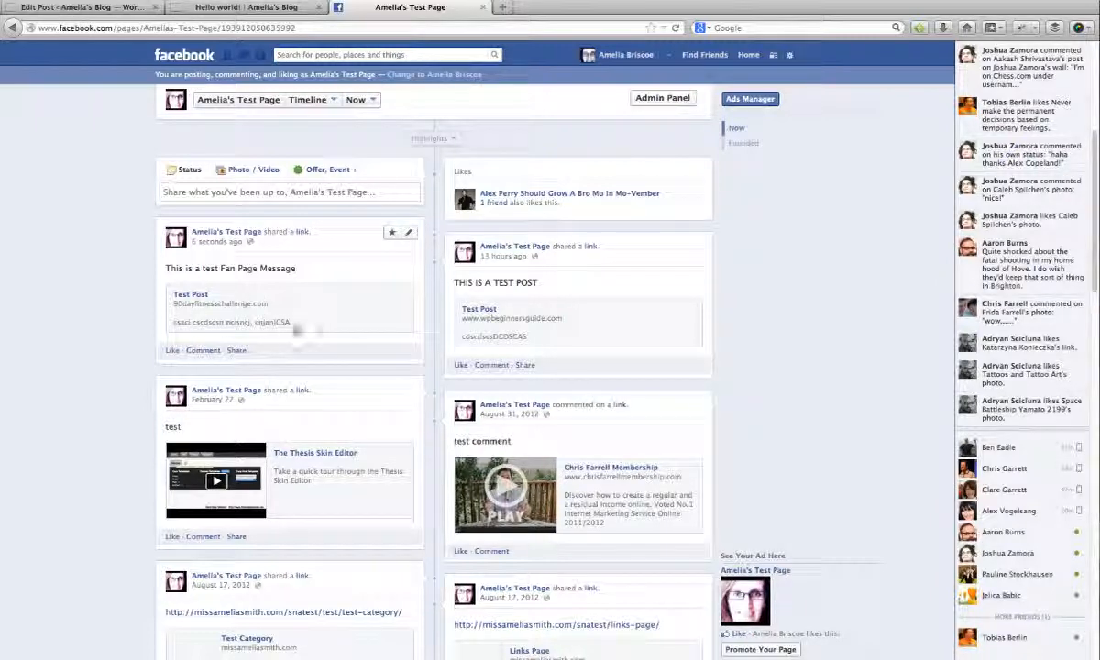
left_click(190, 295)
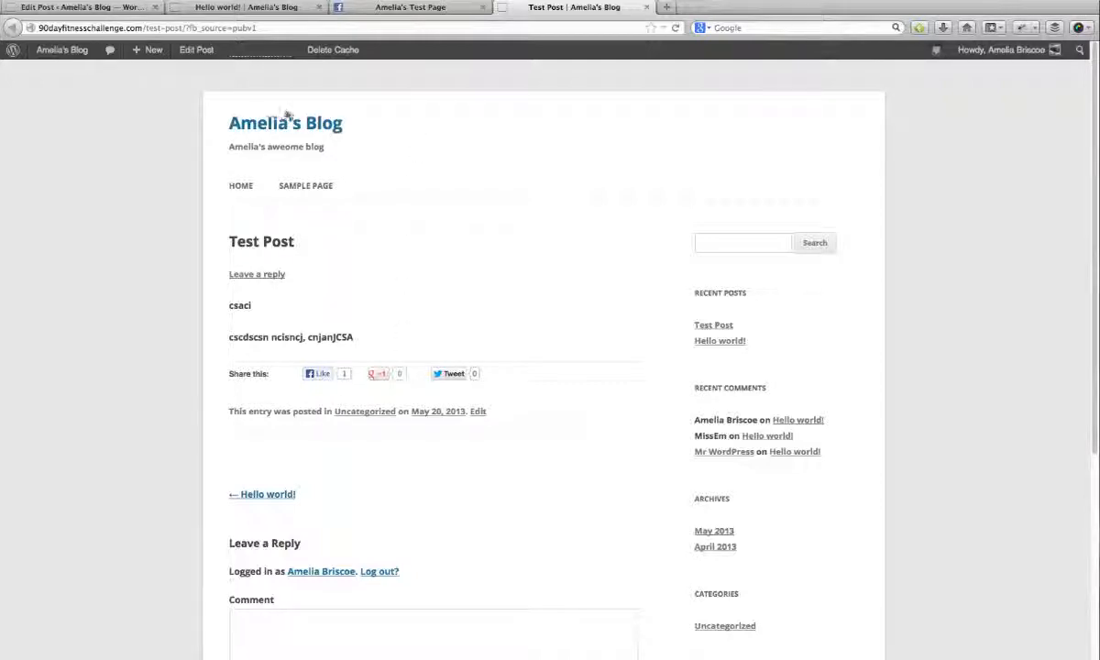
- Close the Test Post tab and open a fresh tab beside the Hello world post
left_click(646, 7)
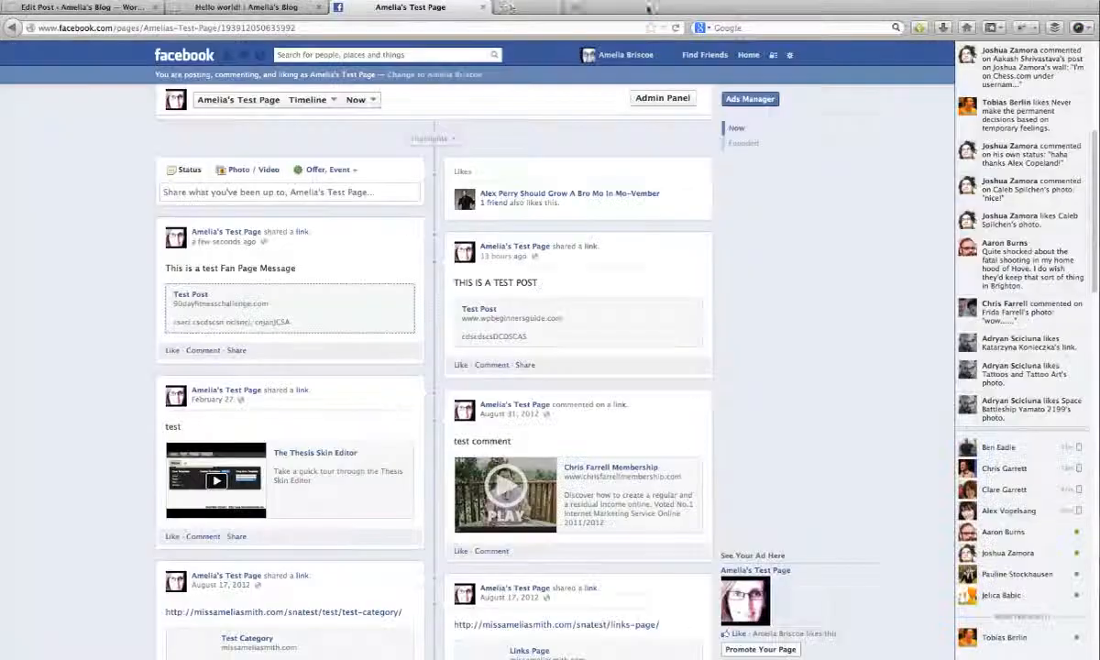
left_click(221, 8)
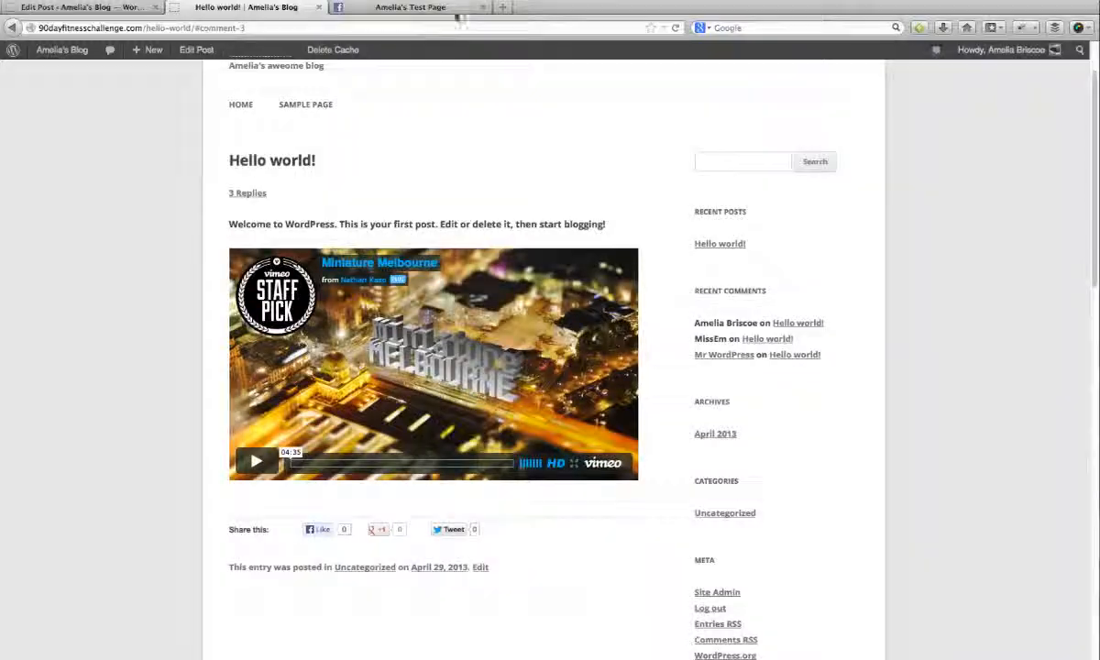
left_click(503, 7)
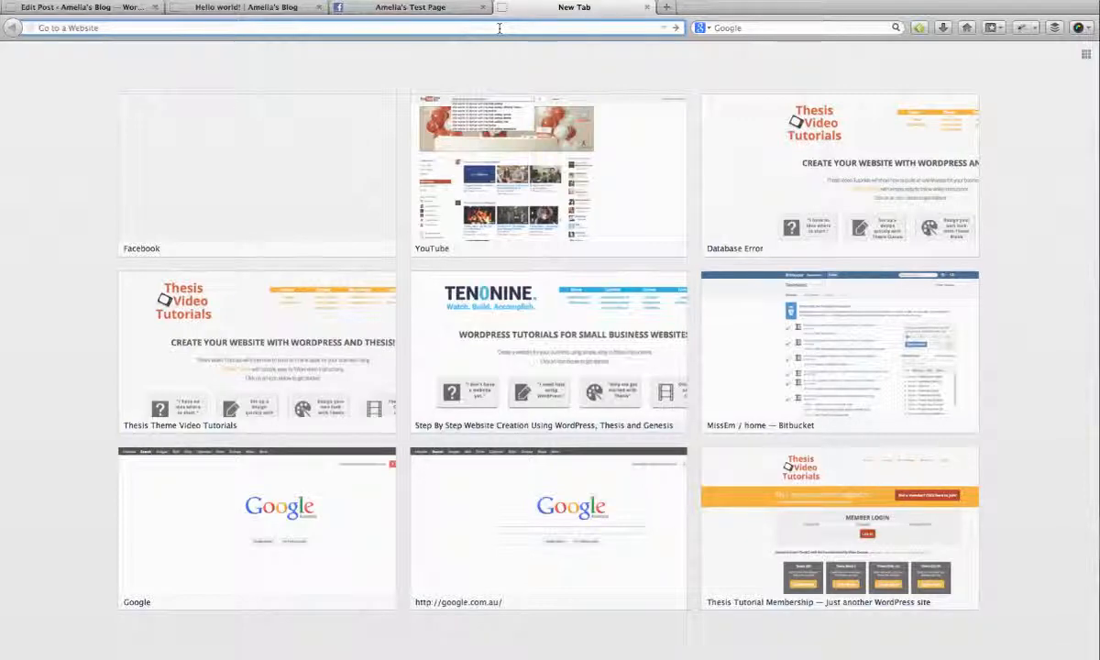
- Go to easywpguide.com and open the Easy WP Guide V2.4 online guide
type("easywpguide.com/")
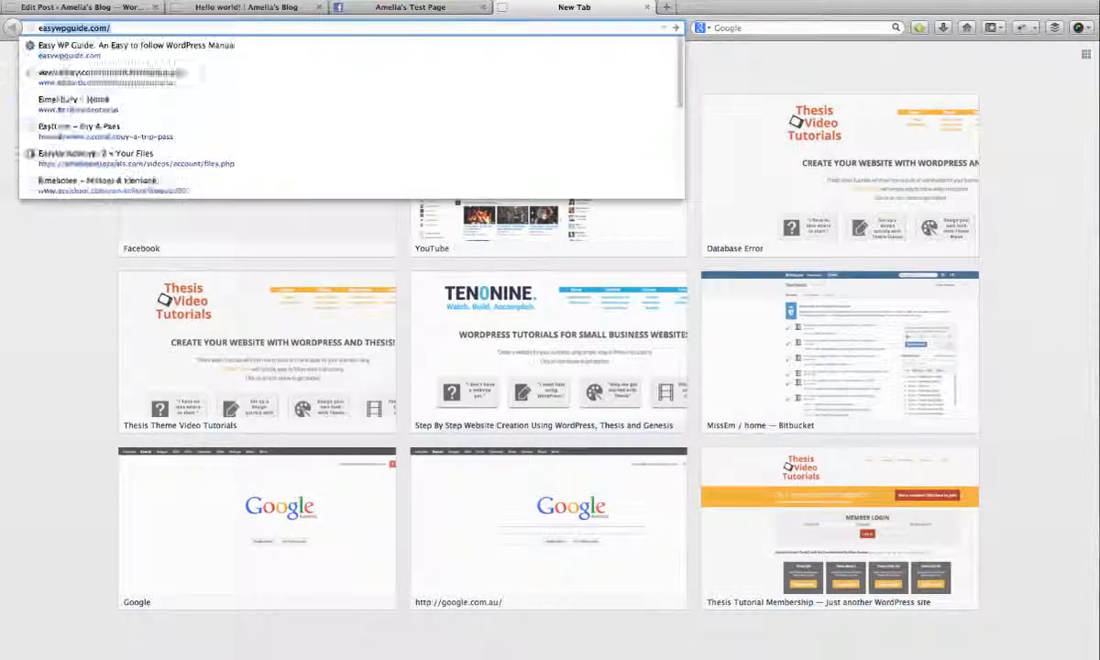
left_click(401, 46)
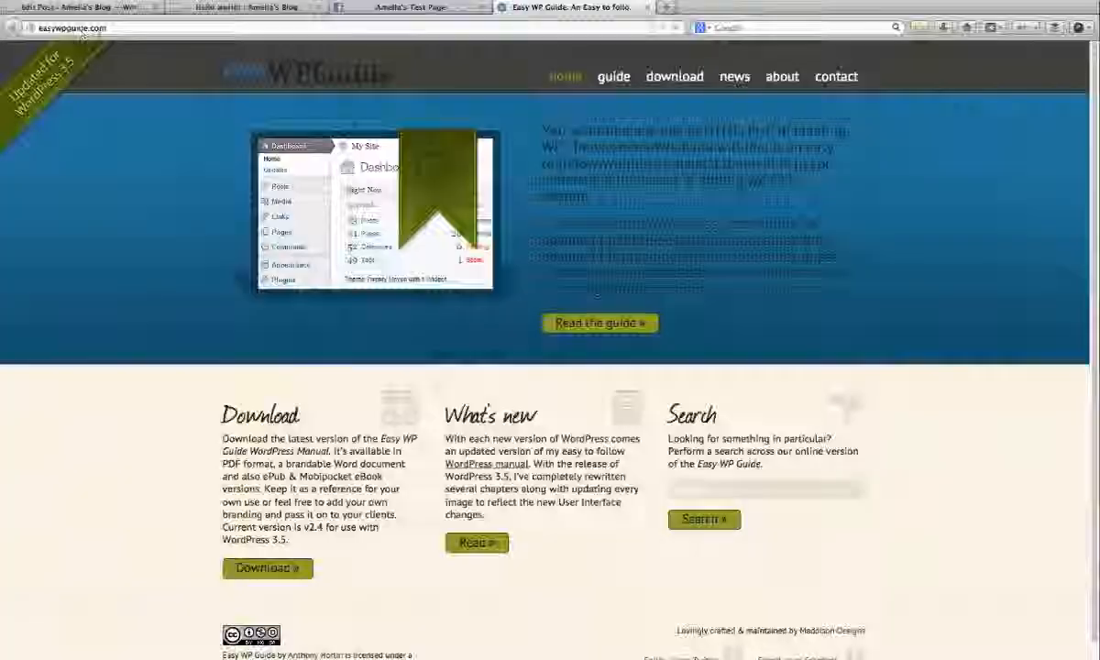
left_click(612, 79)
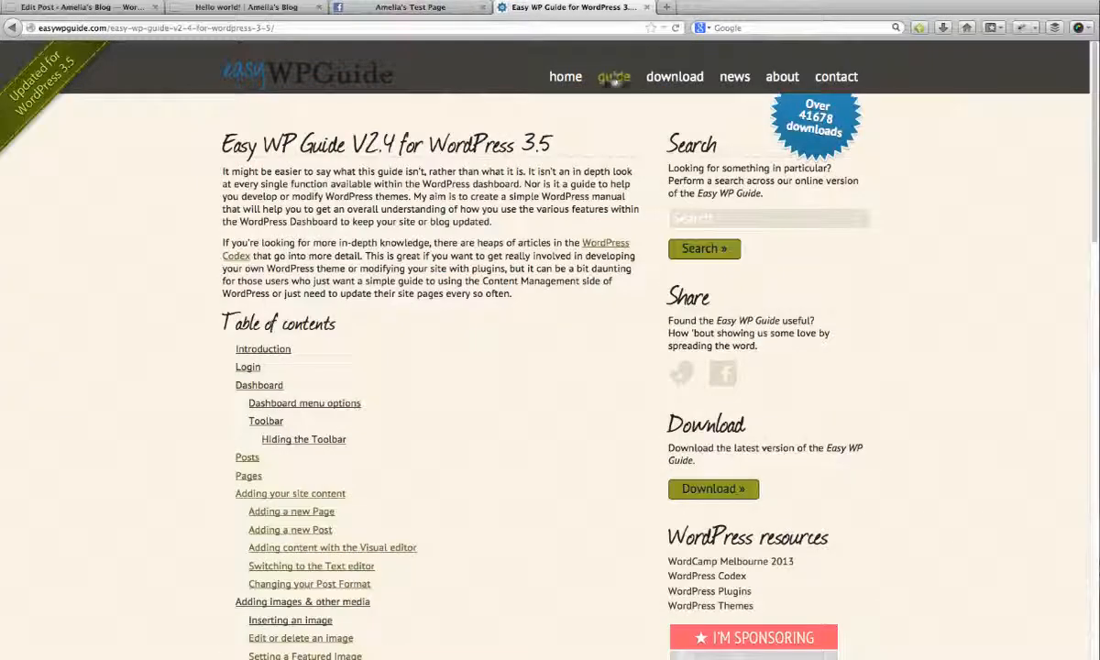
- Scroll through the guide's table of contents, then go to its download page
scroll(363, 305, "down", 5)
scroll(304, 207, "down", 2)
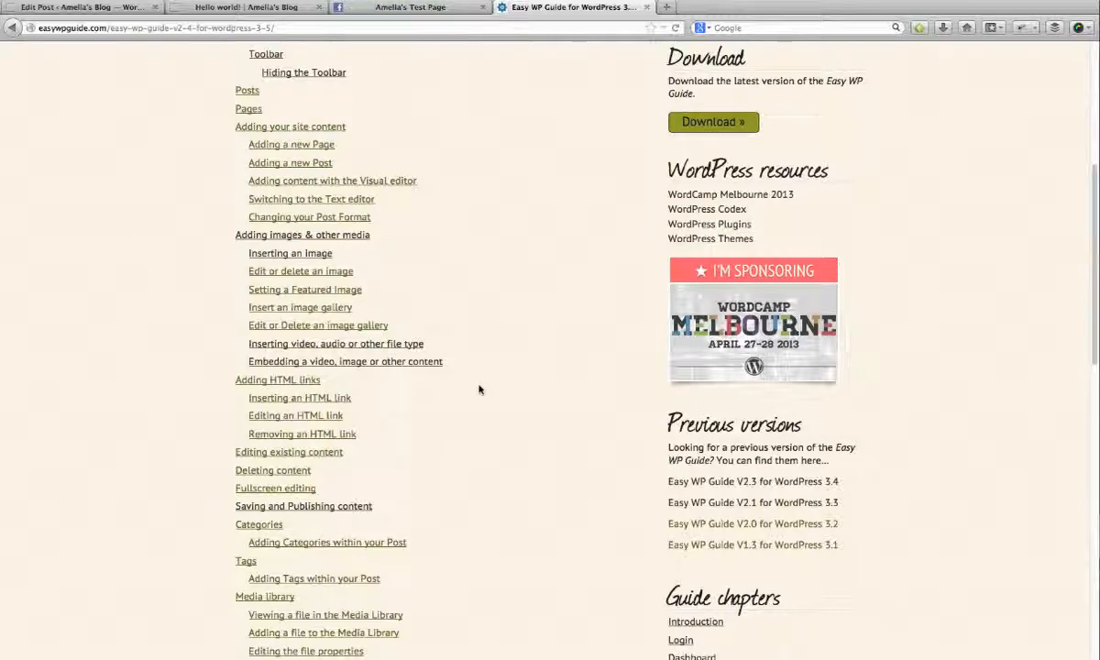
scroll(481, 384, "down", 10)
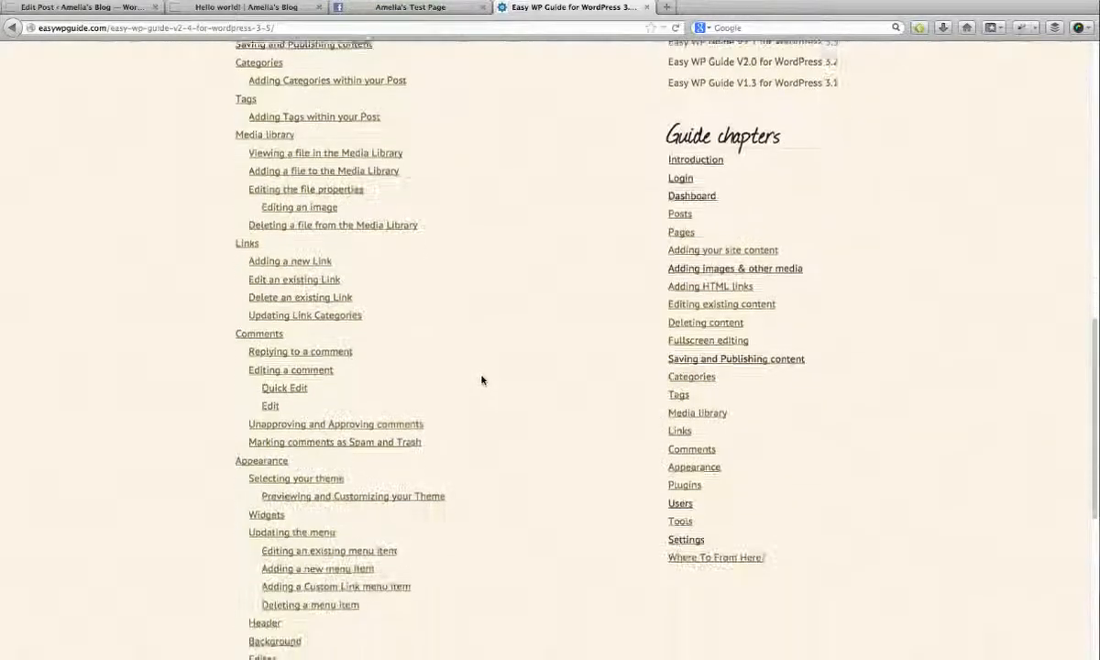
scroll(481, 381, "up", 15)
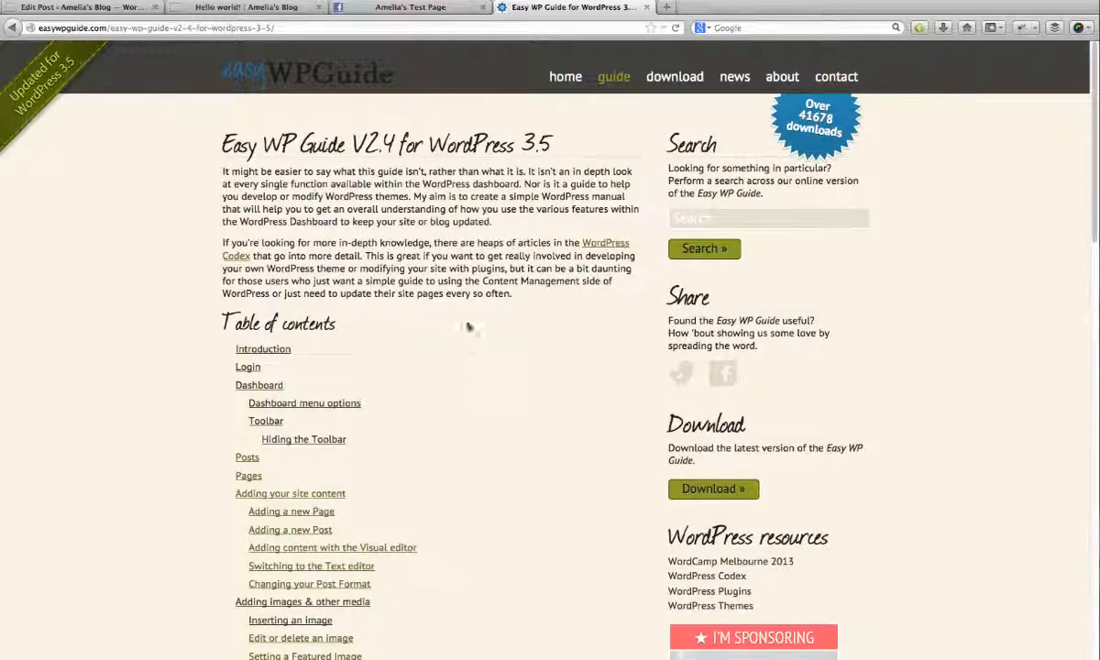
scroll(456, 315, "down", 5)
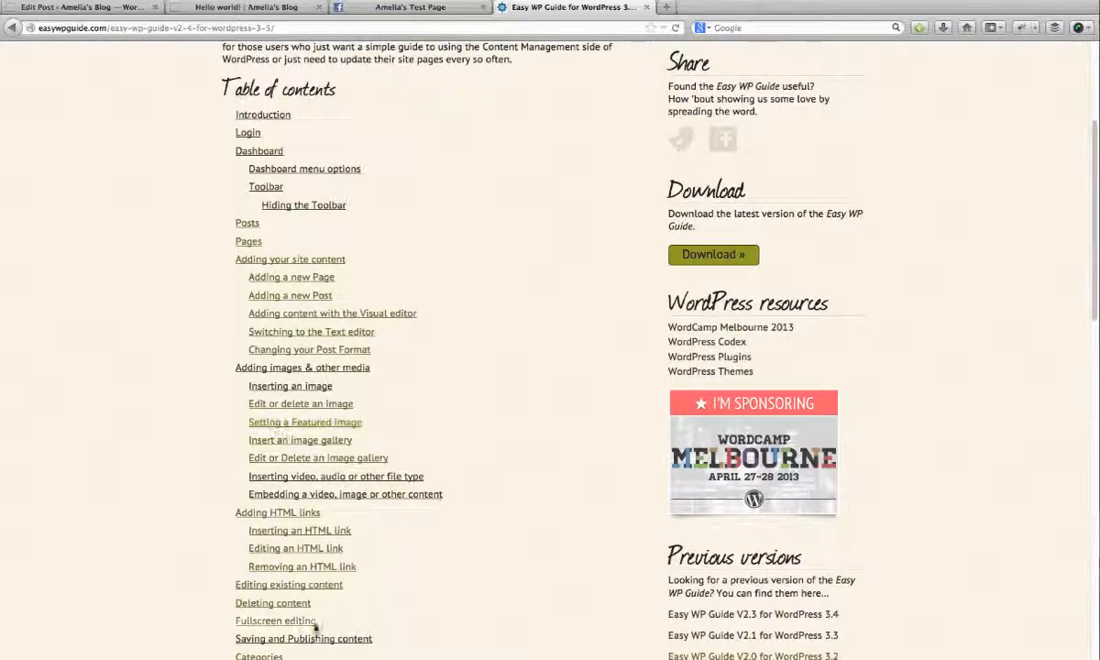
scroll(512, 461, "up", 3)
scroll(512, 461, "up", 2)
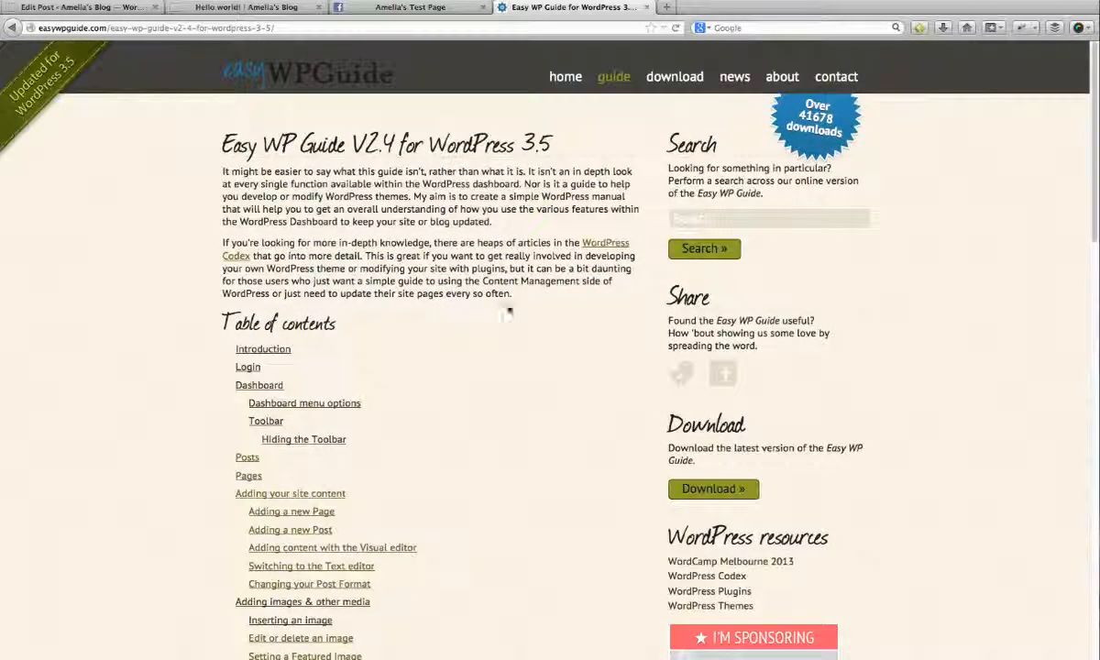
left_click(674, 81)
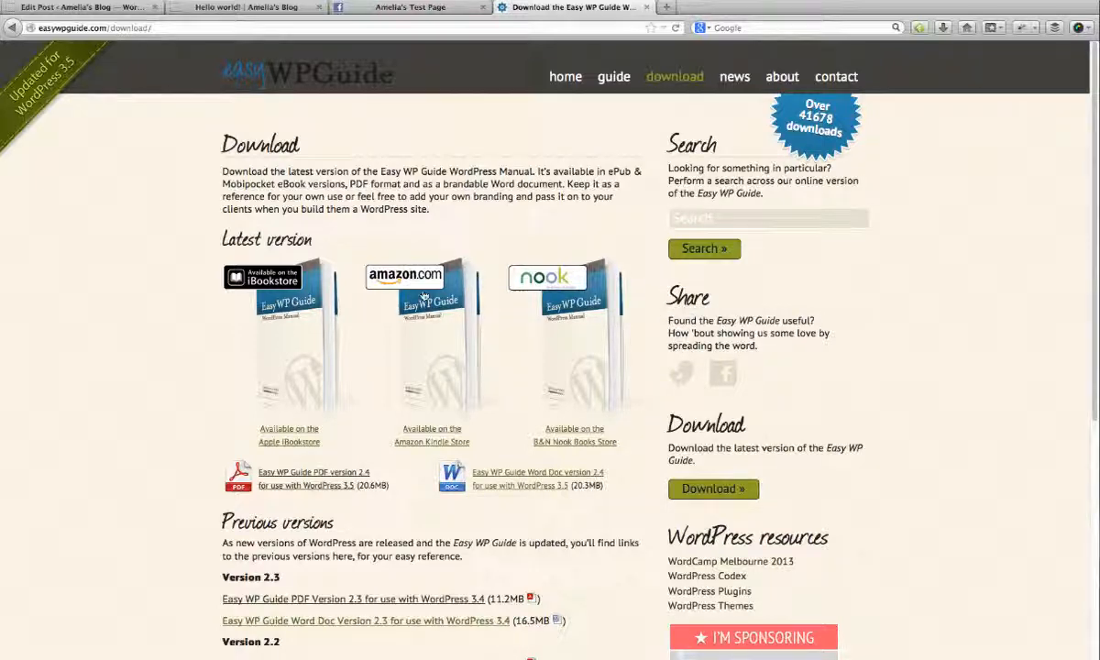
- Look over the Easy WP Guide download page, then return to the Test Post editor
scroll(238, 431, "down", 2)
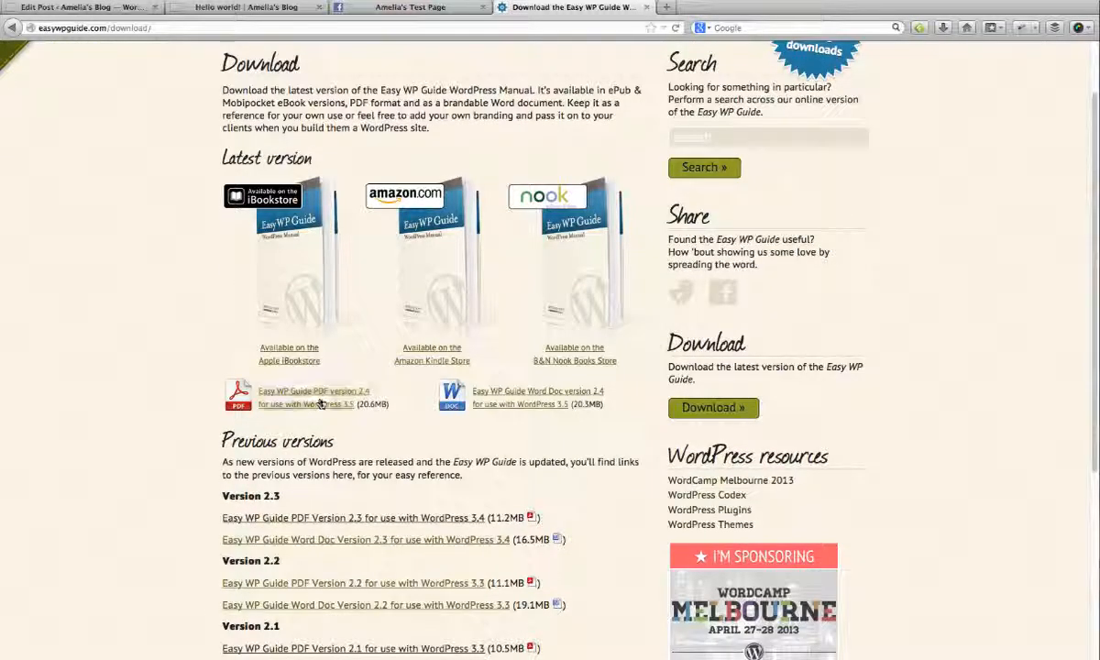
scroll(275, 431, "down", 5)
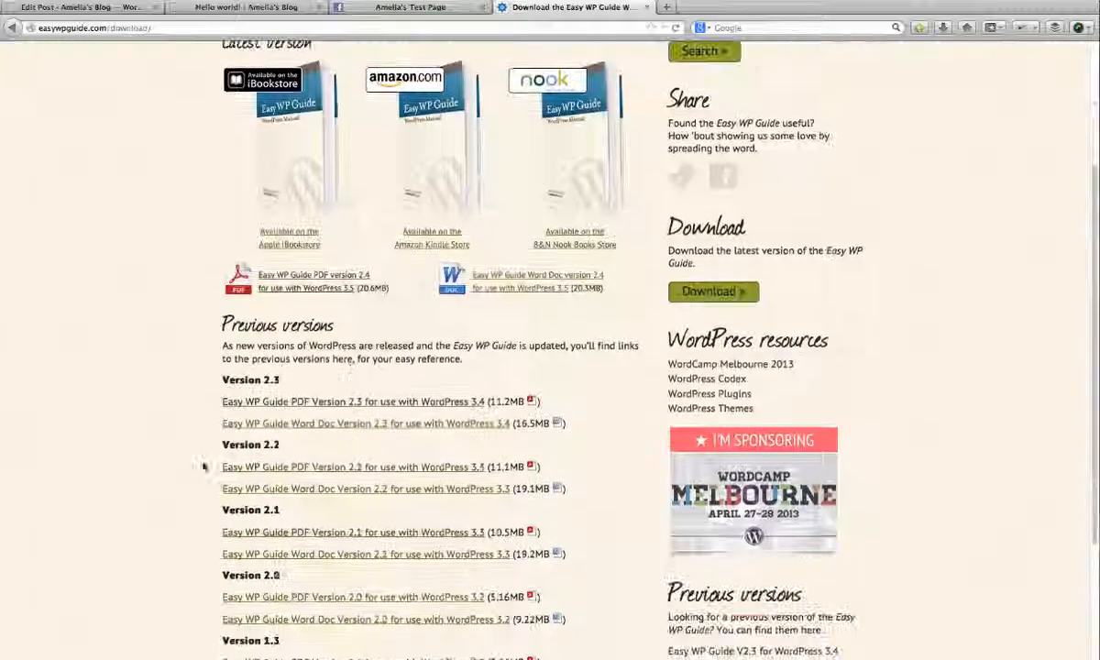
scroll(332, 455, "down", 2)
scroll(184, 412, "up", 5)
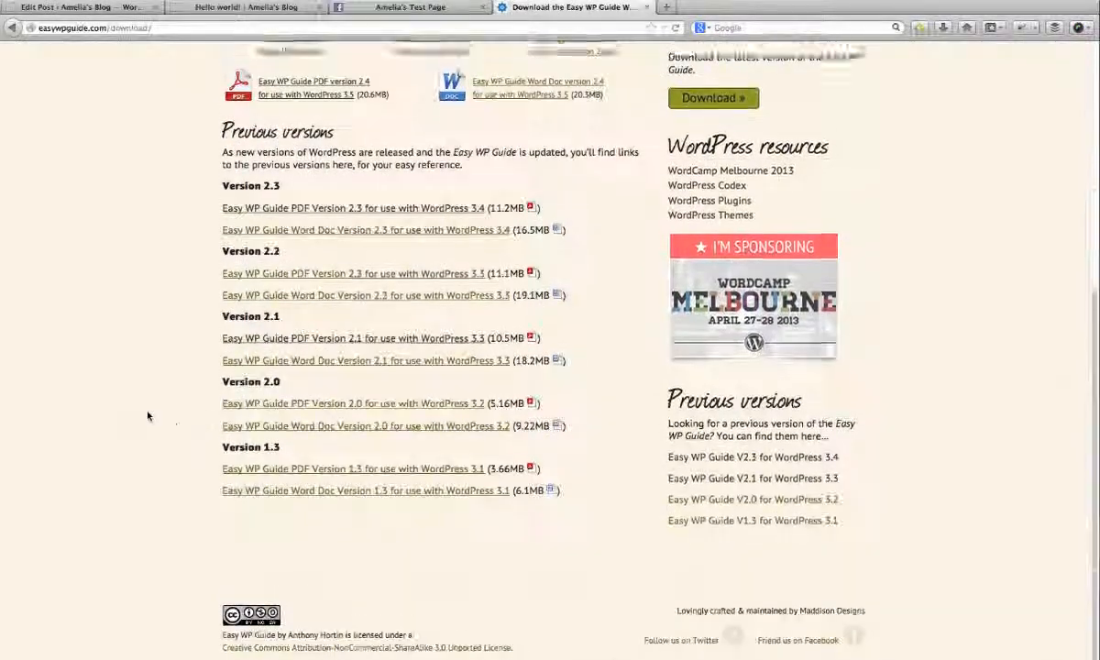
scroll(147, 415, "up", 3)
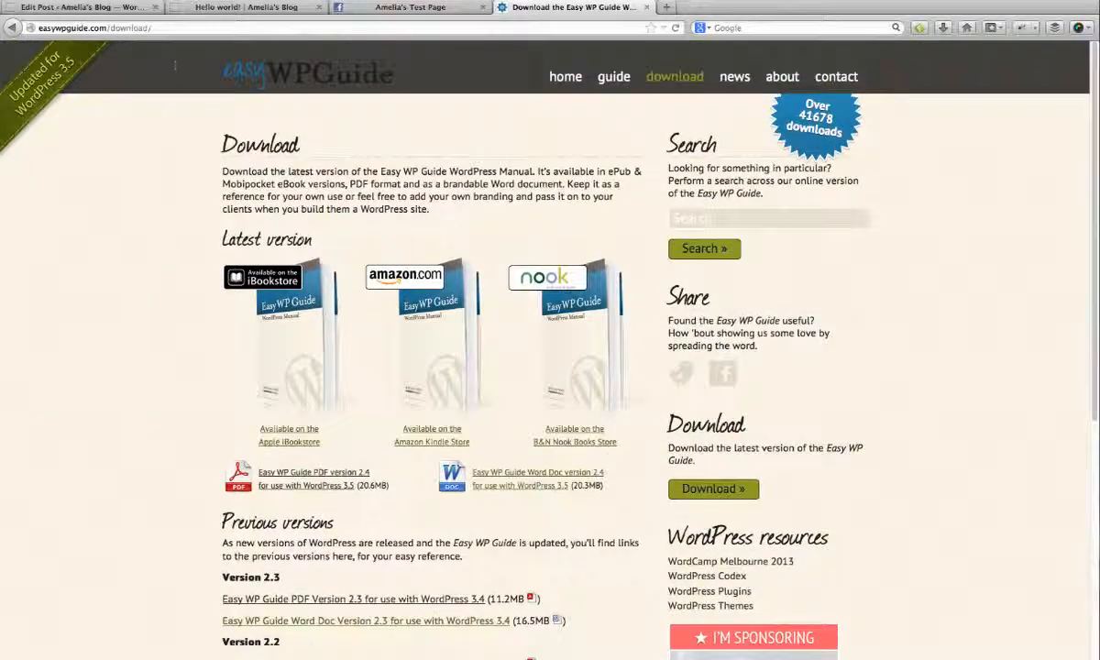
left_click(161, 27)
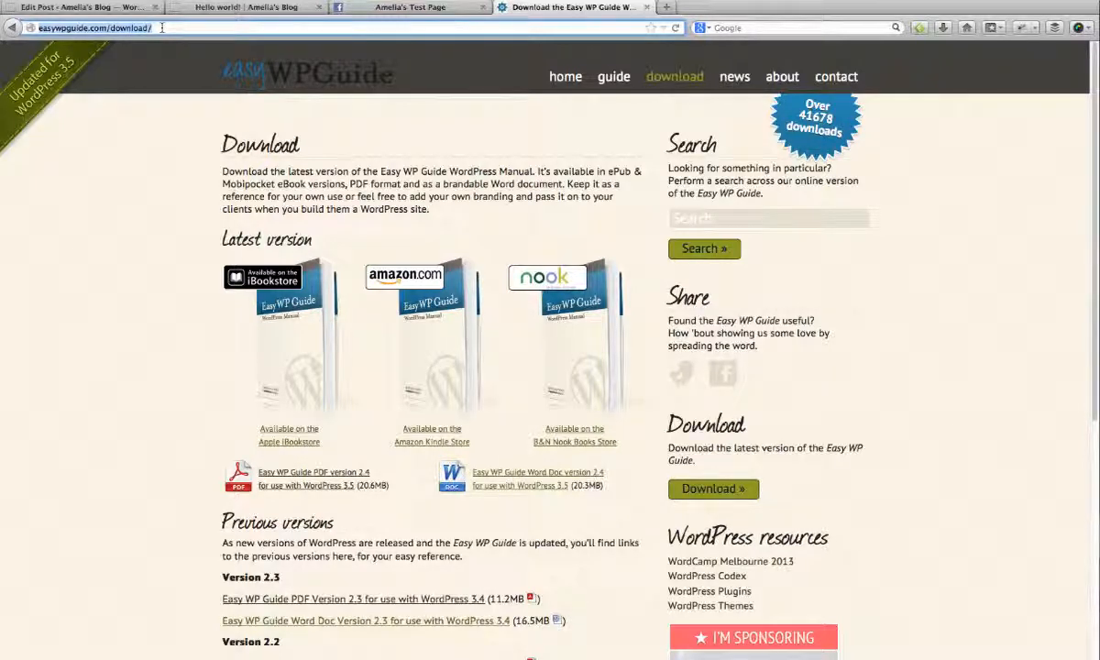
left_click(40, 7)
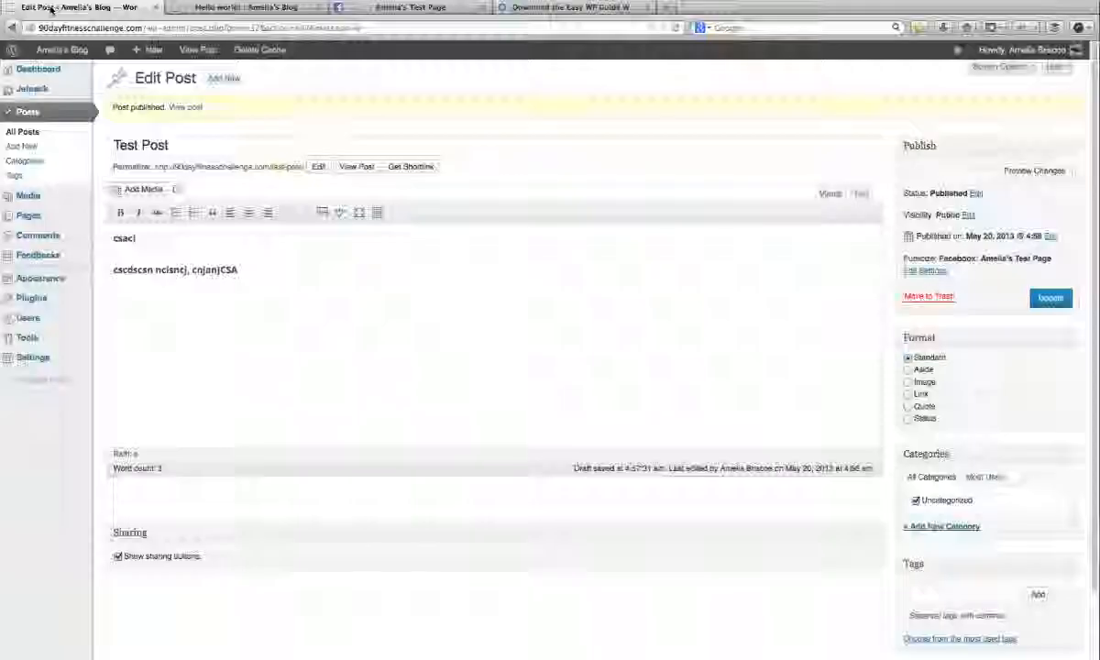